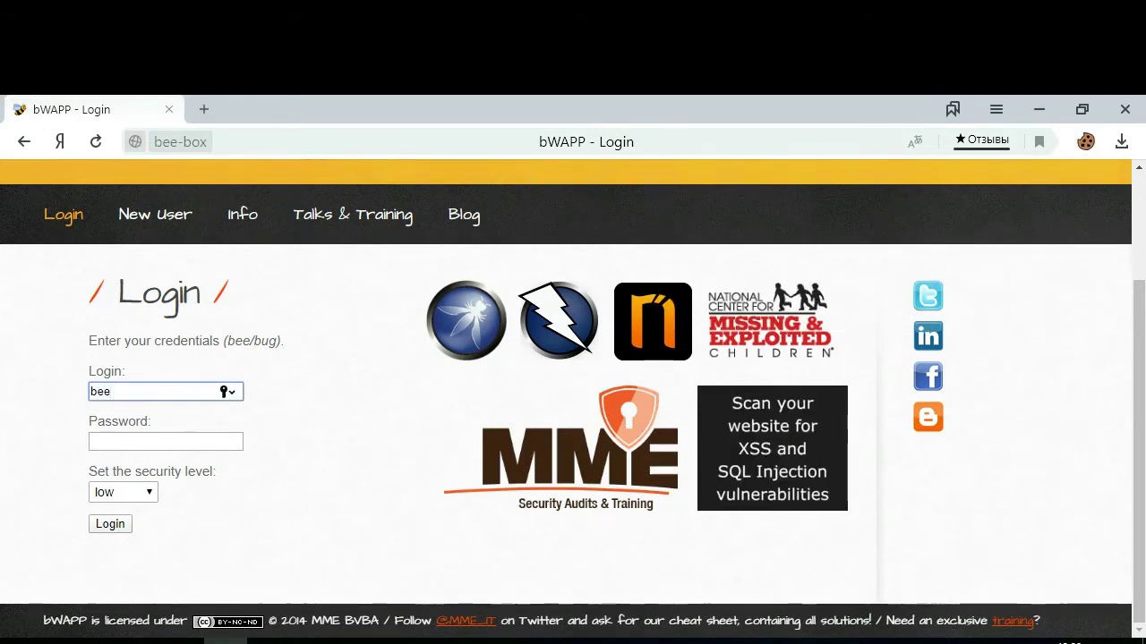
Enter the account password and log in to the bWAPP site.
{"action": "key", "text": "Tab"}
{"action": "type", "text": "b"}
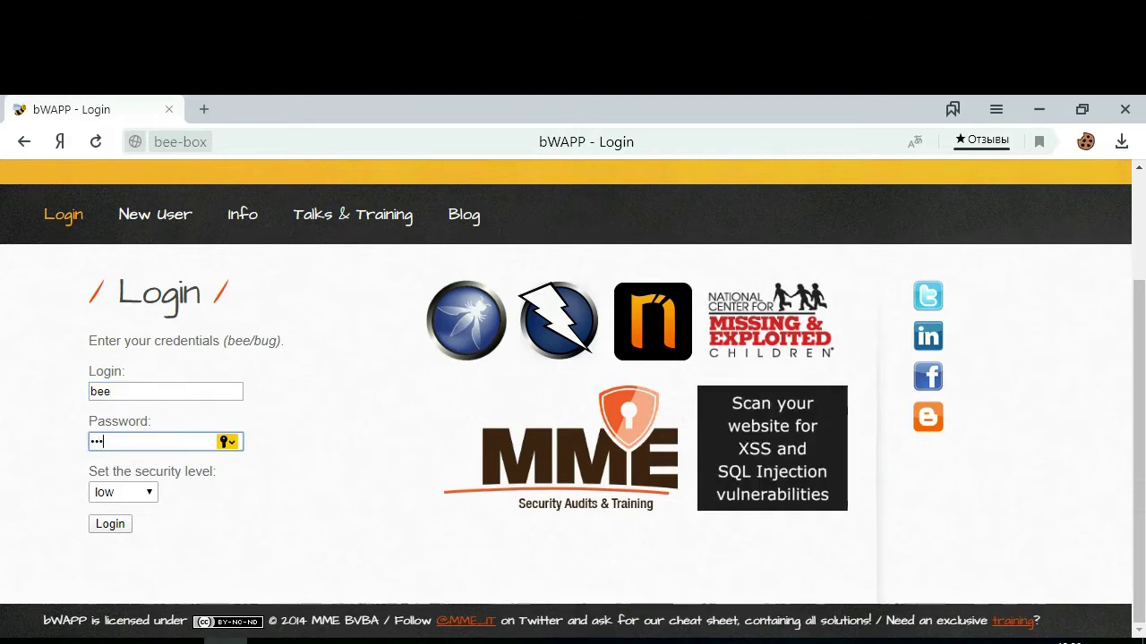
{"action": "left_click", "coordinate": [110, 525]}
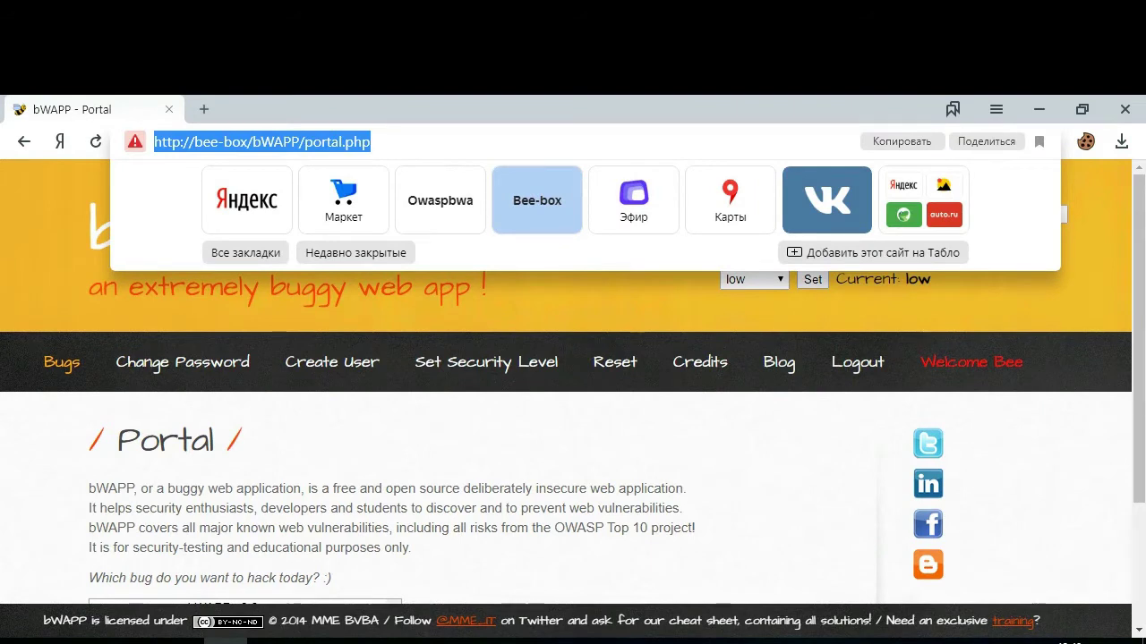
{"action": "key", "text": "Right"}
{"action": "key", "text": "Left"}
{"action": "key", "text": "Left"}
{"action": "key", "text": "Left"}
{"action": "key", "text": "Left"}
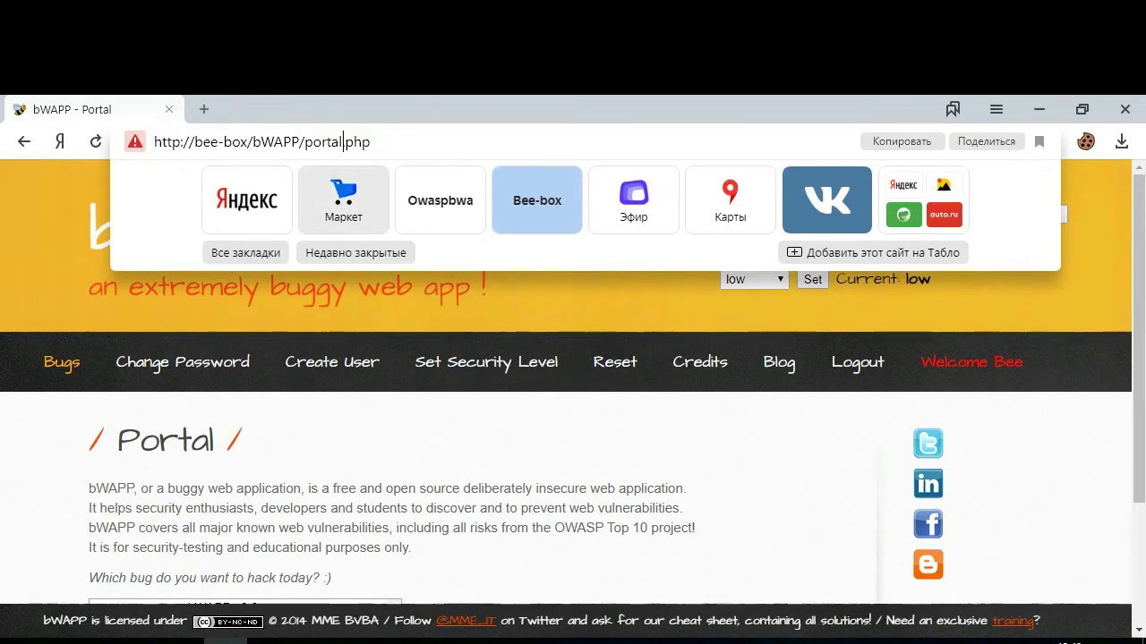
{"action": "key", "text": "BackSpace"}
{"action": "key", "text": "BackSpace"}
{"action": "key", "text": "BackSpace"}
{"action": "key", "text": "BackSpace"}
{"action": "key", "text": "BackSpace"}
{"action": "key", "text": "BackSpace"}
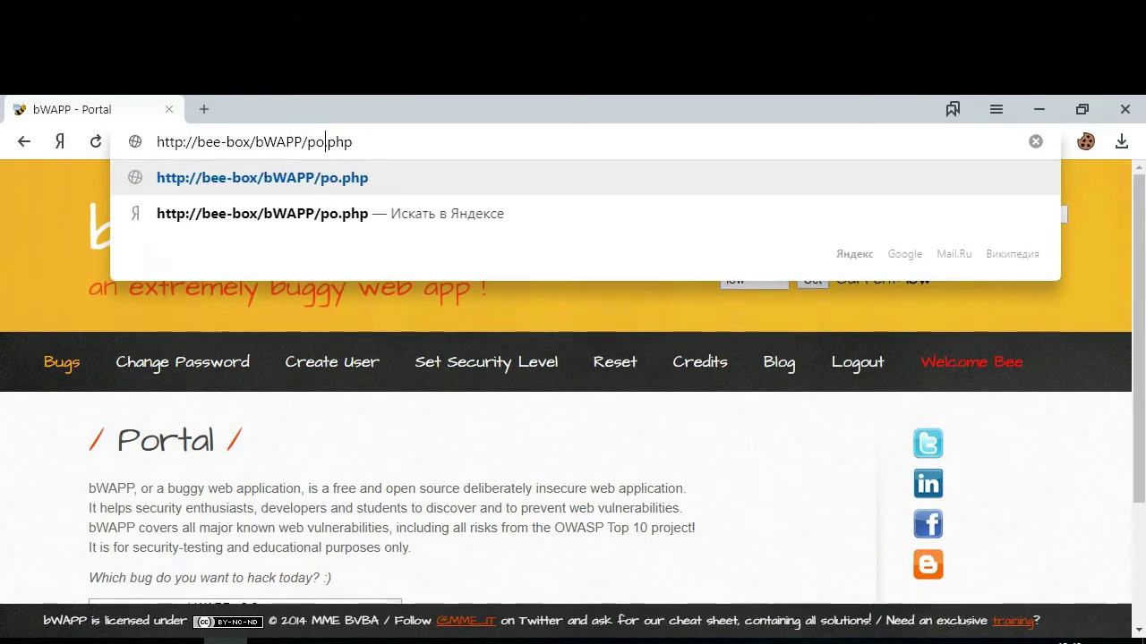
{"action": "type", "text": "aim"}
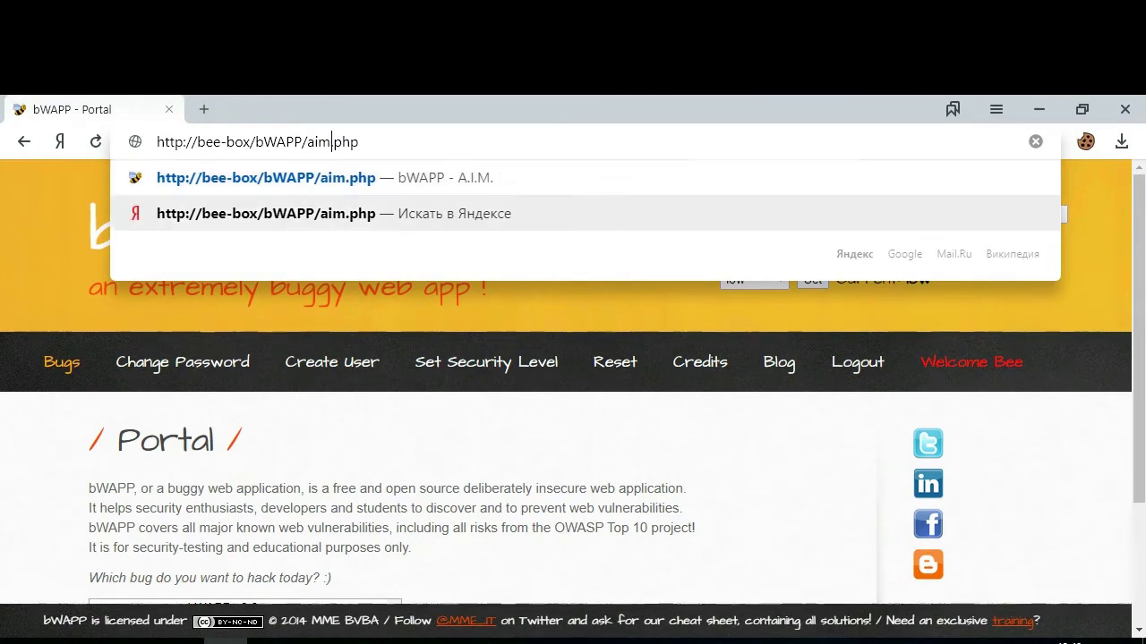
{"action": "key", "text": "Return"}
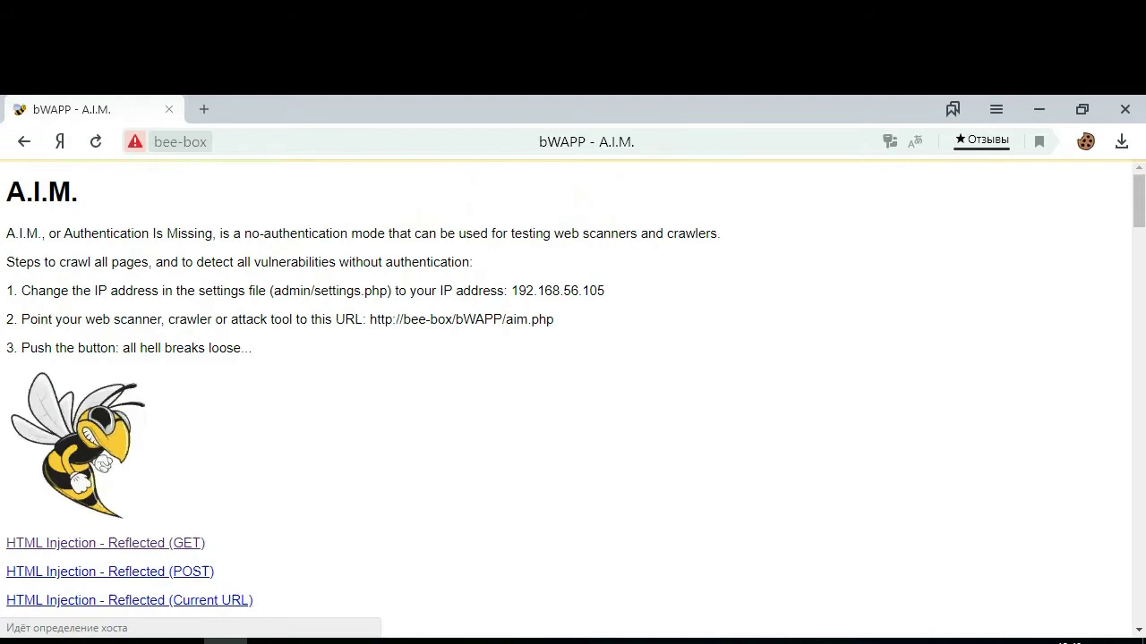
Copy the A.I.M. page address into the blank Notepad document, and bring up the page's cookies in Cookie Editor.
{"action": "key", "text": "ctrl+l"}
{"action": "key", "text": "ctrl+c"}
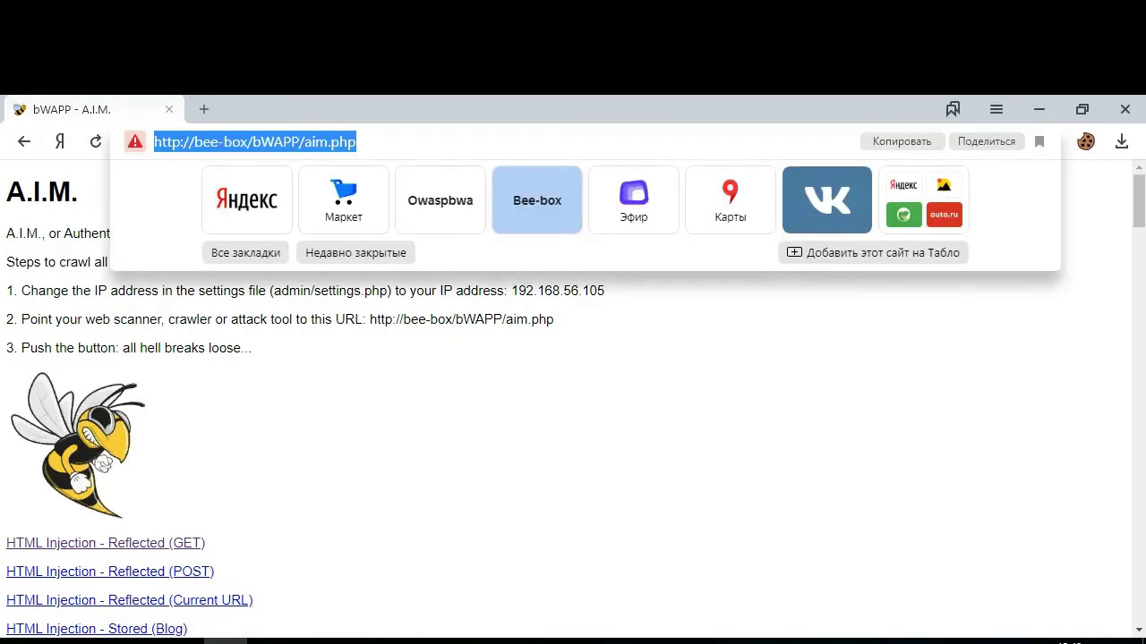
{"action": "right_click", "coordinate": [268, 139]}
{"action": "left_click", "coordinate": [320, 194]}
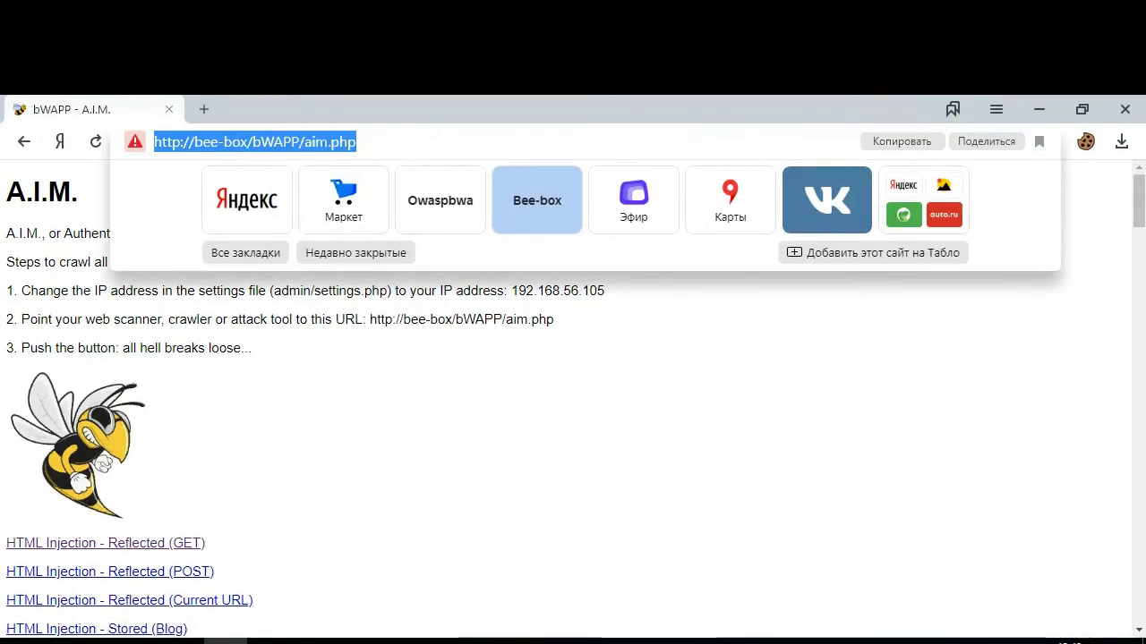
{"action": "left_click", "coordinate": [314, 641]}
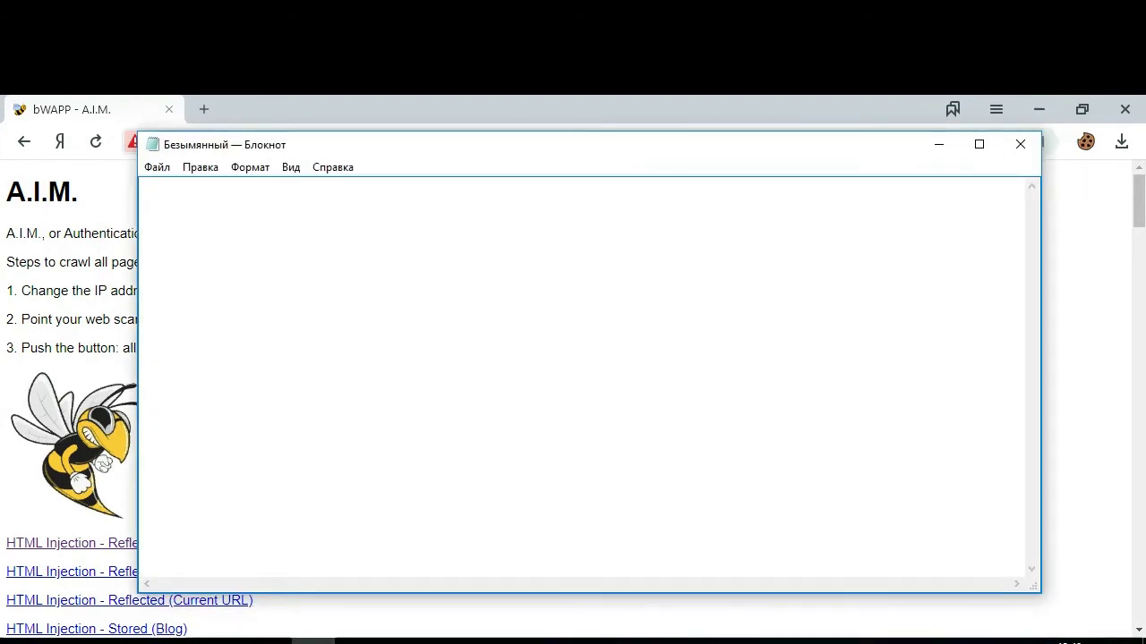
{"action": "right_click", "coordinate": [176, 199]}
{"action": "left_click", "coordinate": [230, 271]}
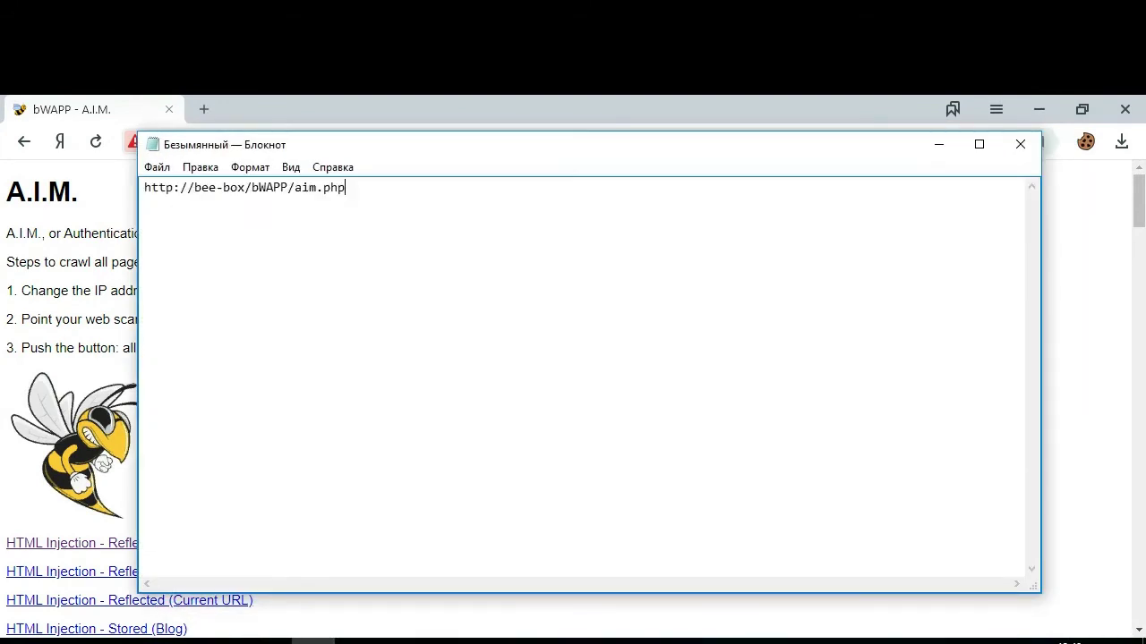
{"action": "left_click", "coordinate": [938, 144]}
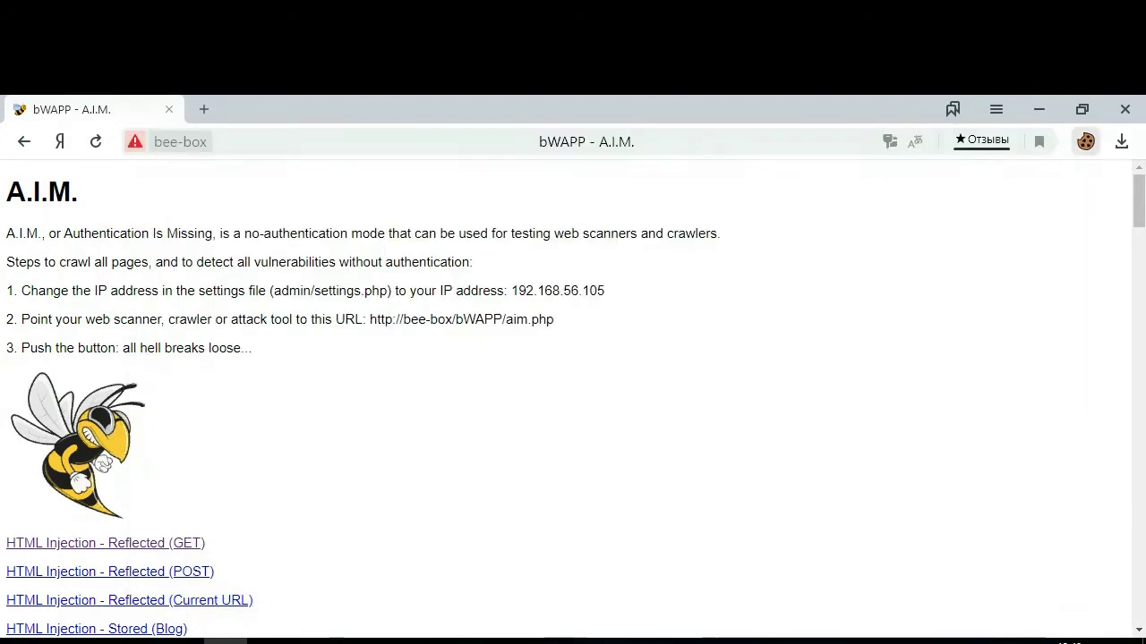
{"action": "left_click", "coordinate": [1086, 142]}
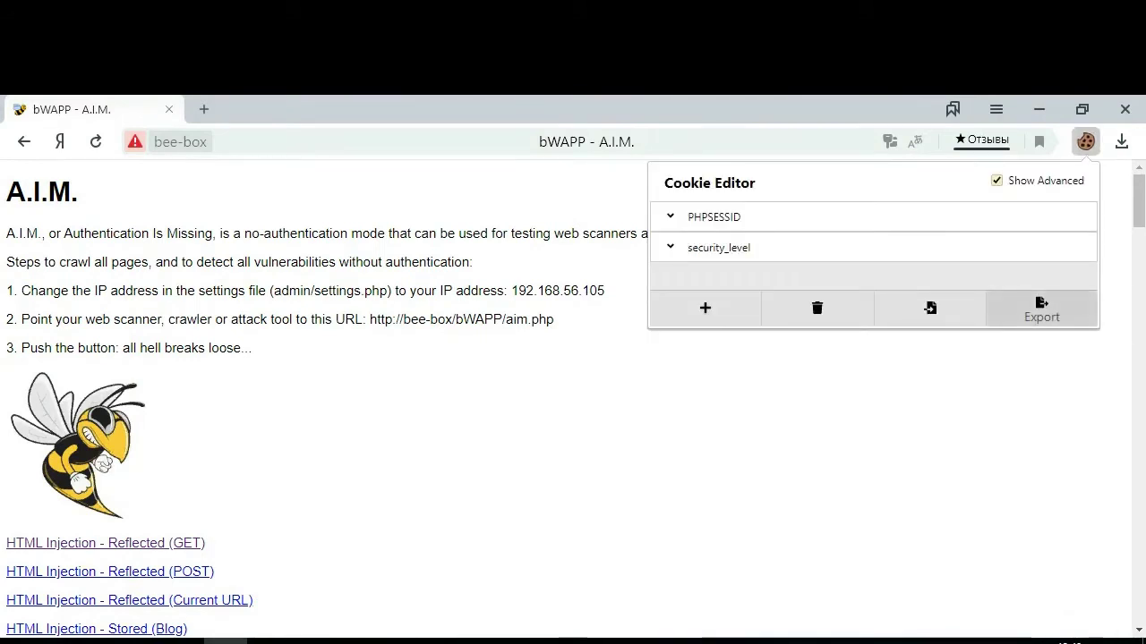
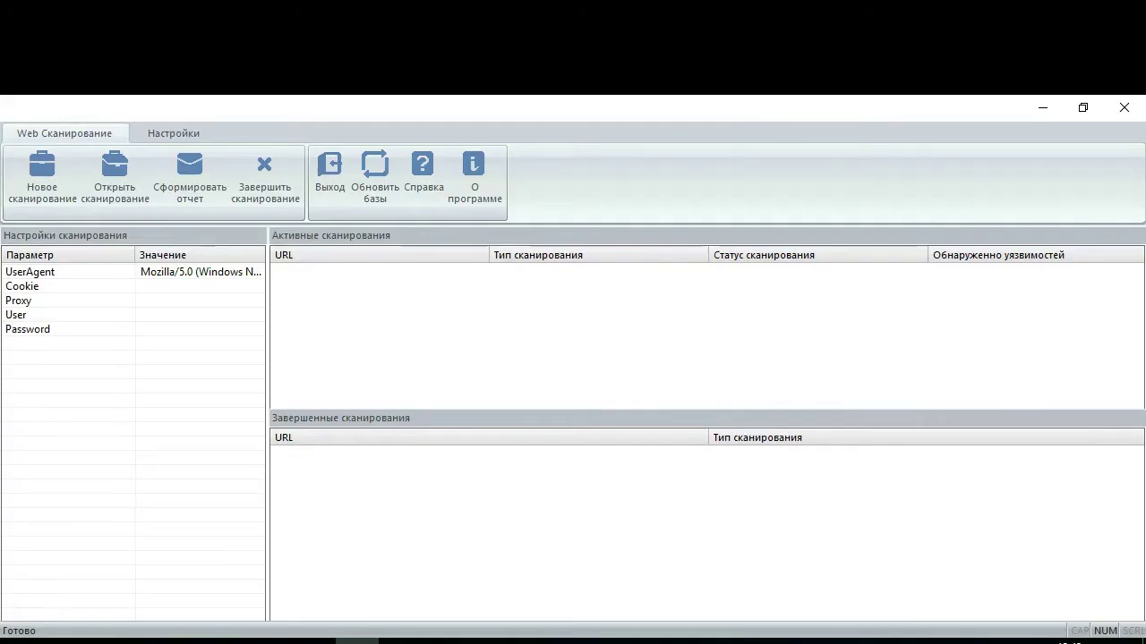
Create a new web scan in the IWS scanner and save it as bee-box in the bWAPP folder.
{"action": "left_click", "coordinate": [43, 176]}
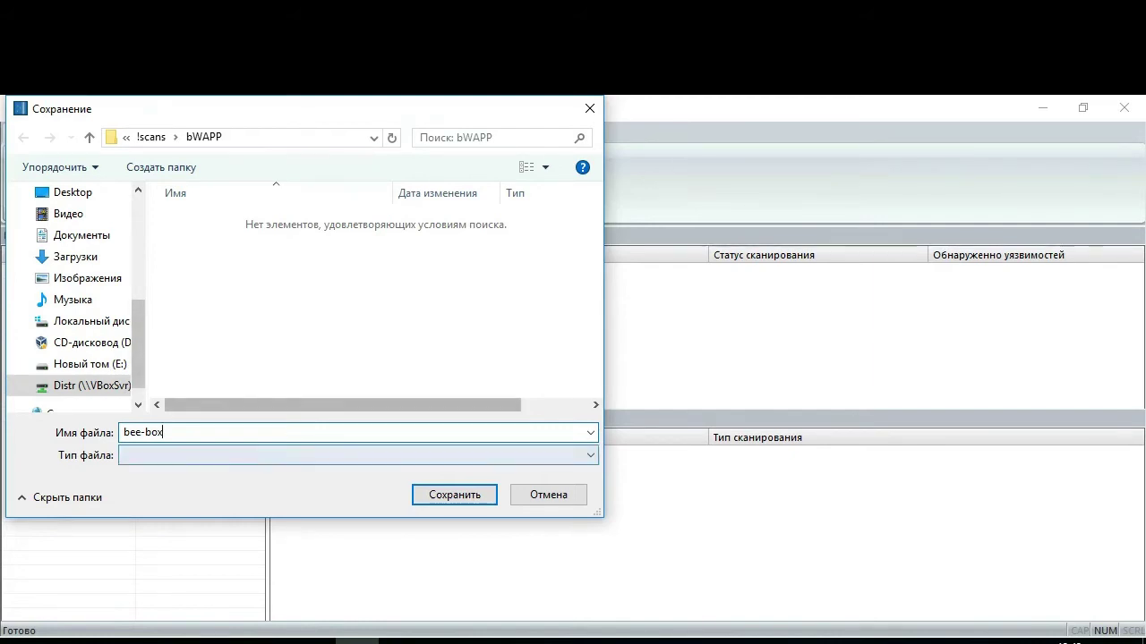
{"action": "key", "text": "Return"}
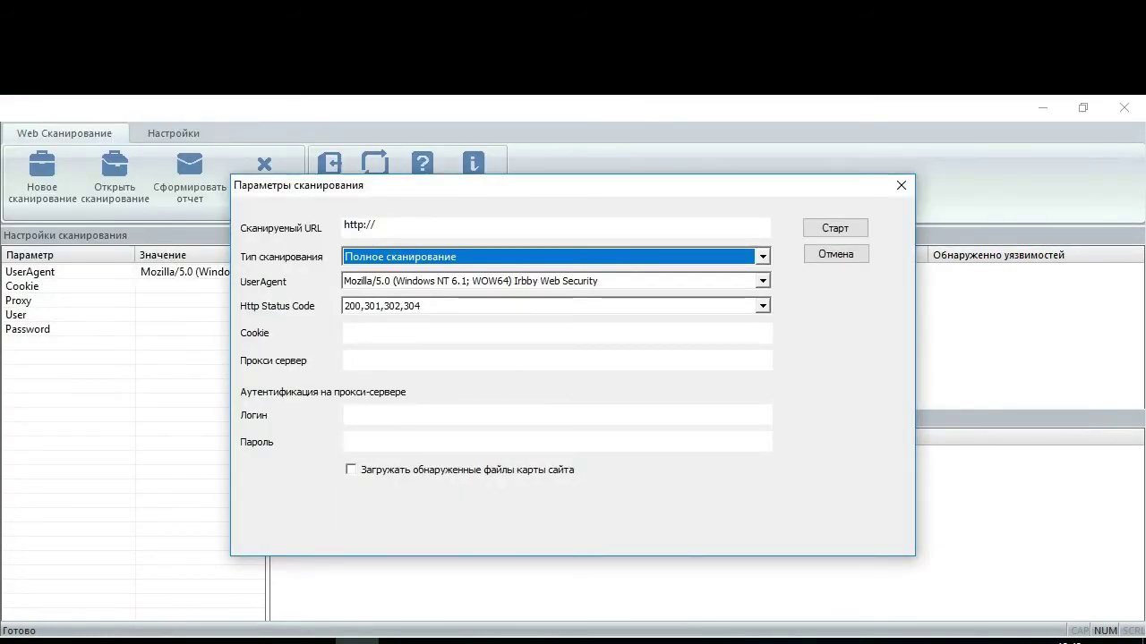
{"action": "left_click", "coordinate": [313, 642]}
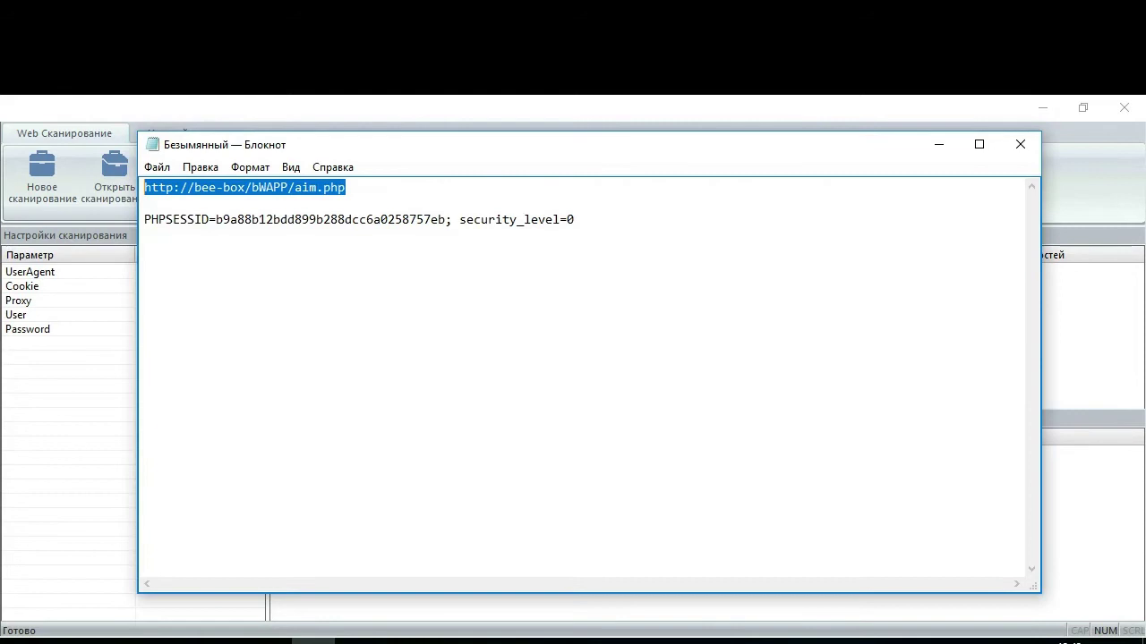
{"action": "right_click", "coordinate": [210, 187]}
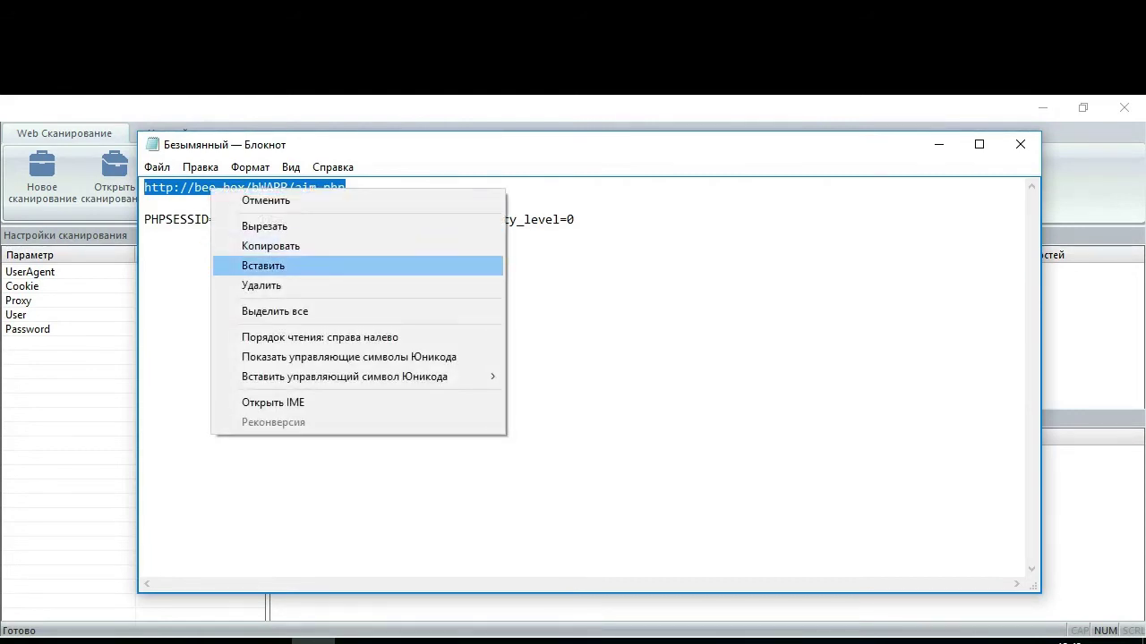
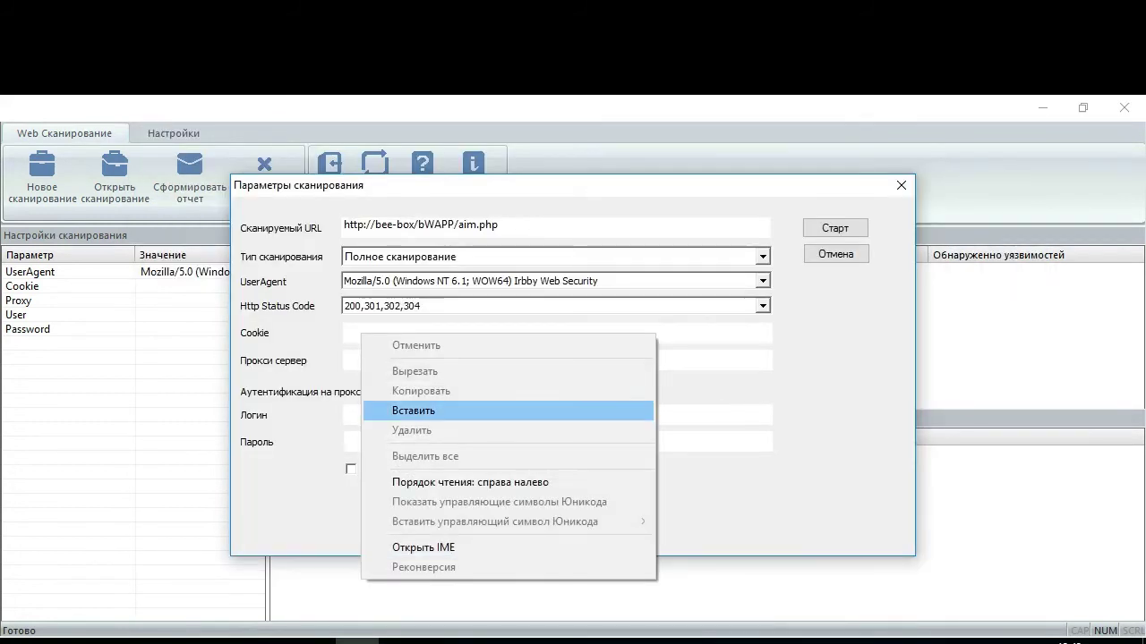
{"action": "left_click", "coordinate": [414, 411]}
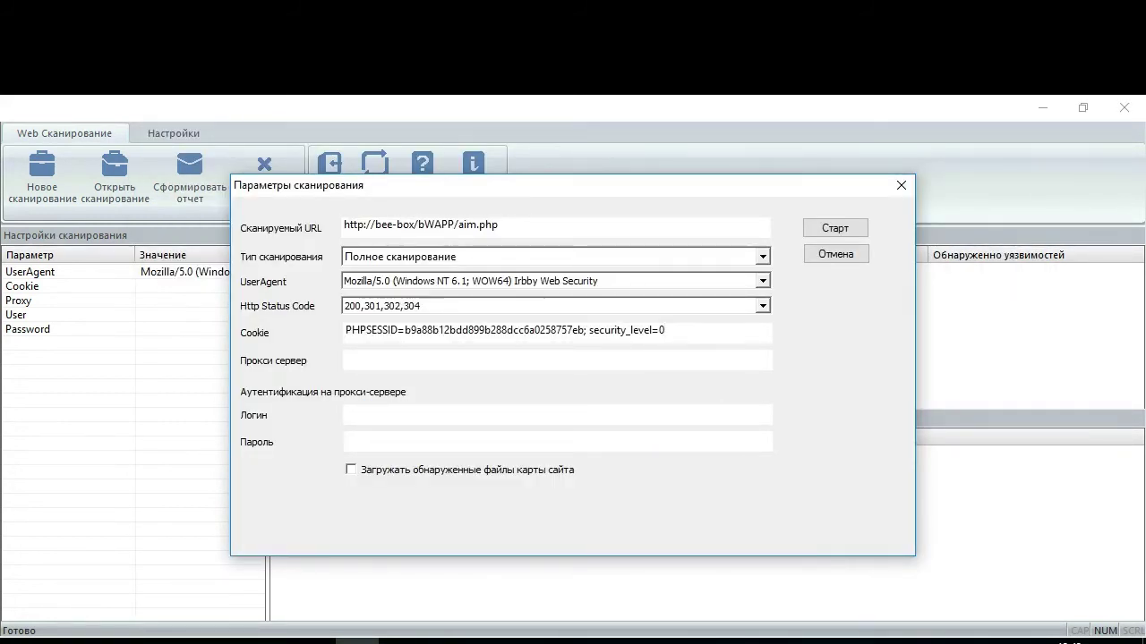
Start the scan with the type Карта сайта and the UserAgent Mozilla/5.0 (Windows NT 6.2; WOW64).
{"action": "left_click", "coordinate": [763, 257]}
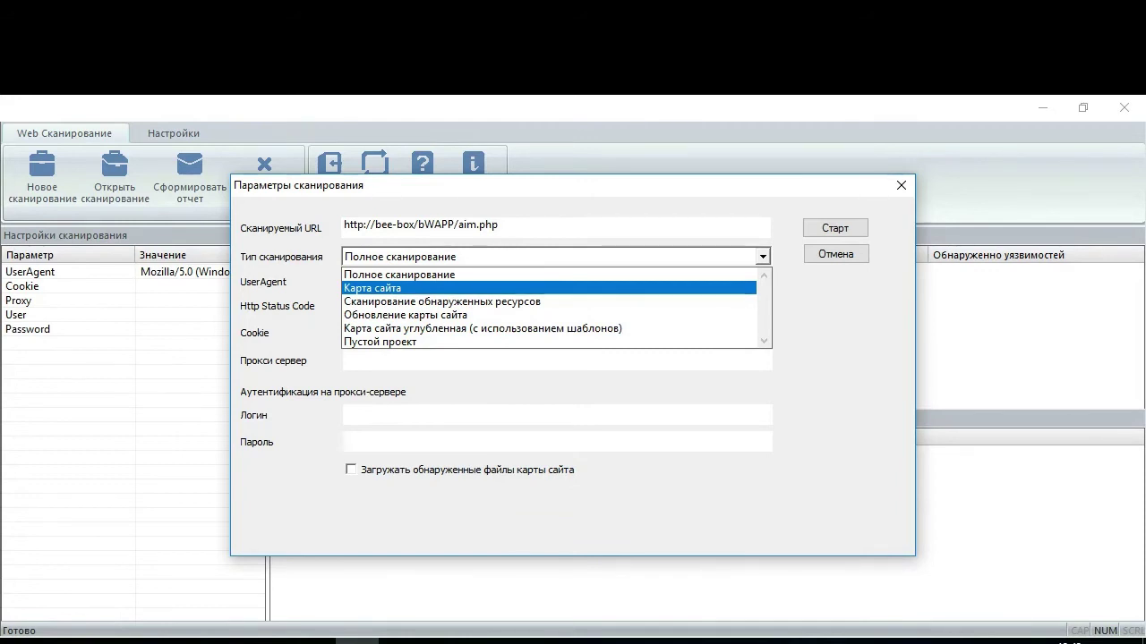
{"action": "left_click", "coordinate": [548, 288]}
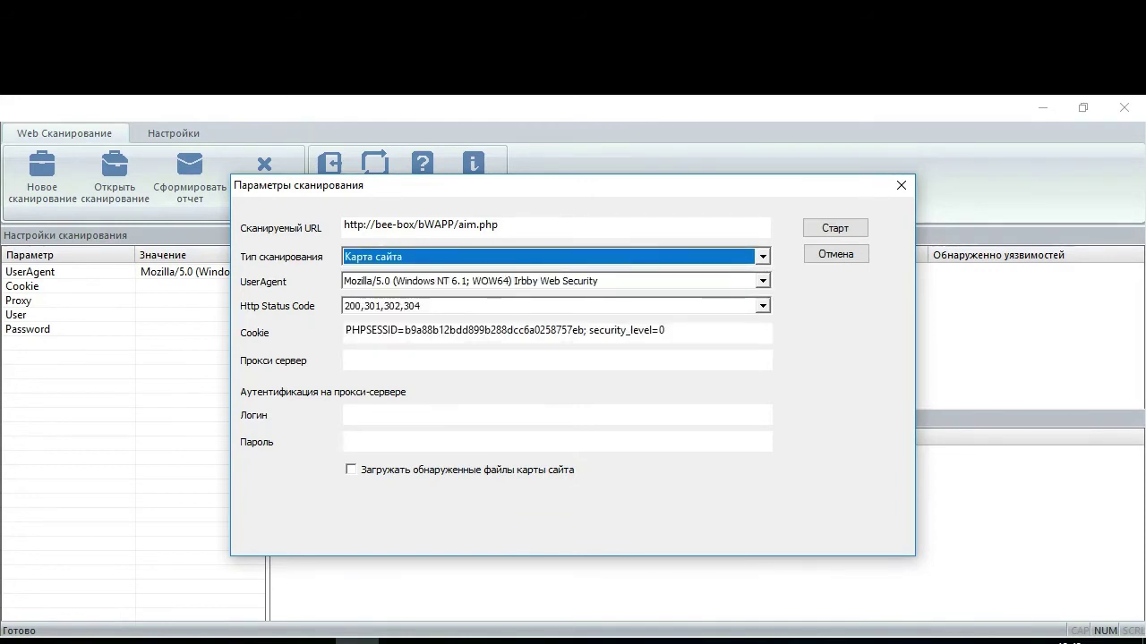
{"action": "key", "text": "Tab"}
{"action": "key", "text": "alt+Down"}
{"action": "key", "text": "Down"}
{"action": "key", "text": "Down"}
{"action": "key", "text": "Down"}
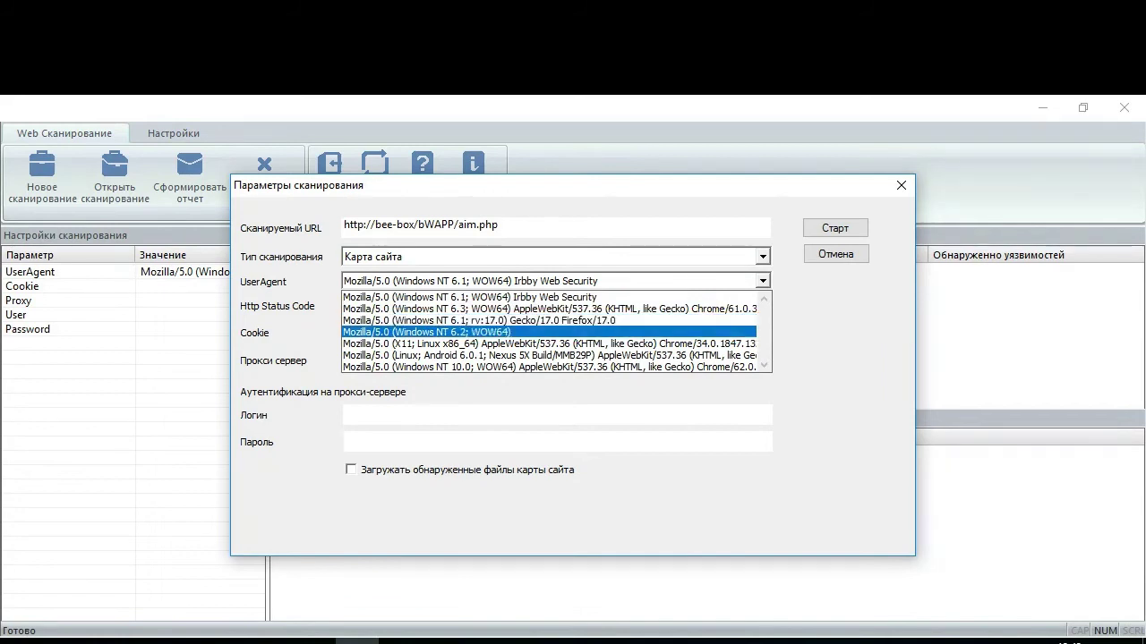
{"action": "key", "text": "Return"}
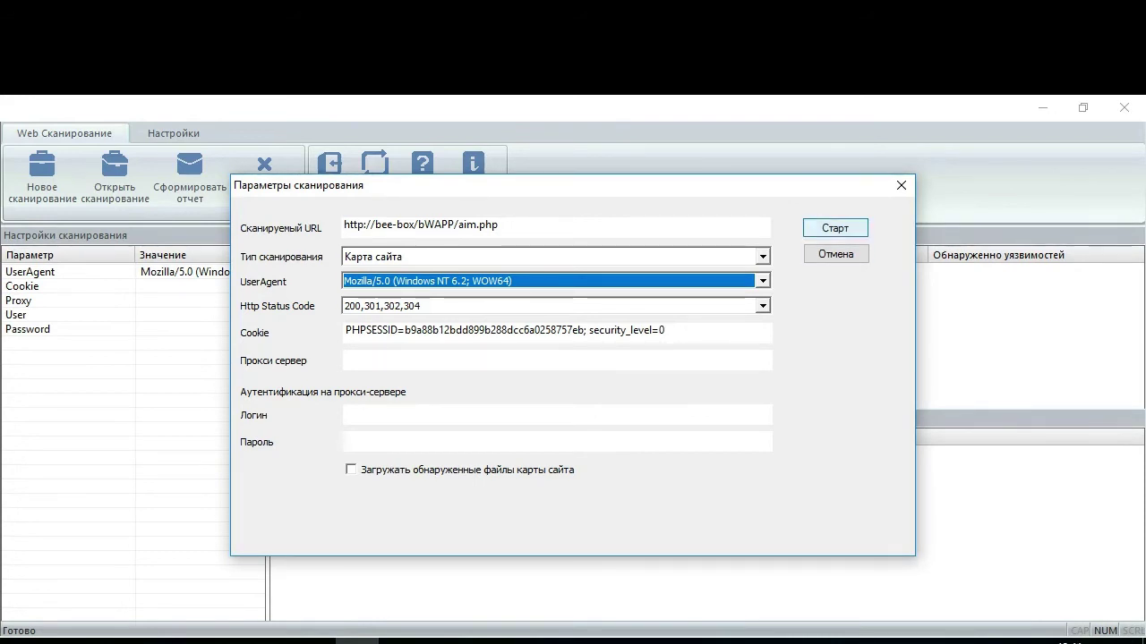
{"action": "left_click", "coordinate": [835, 228]}
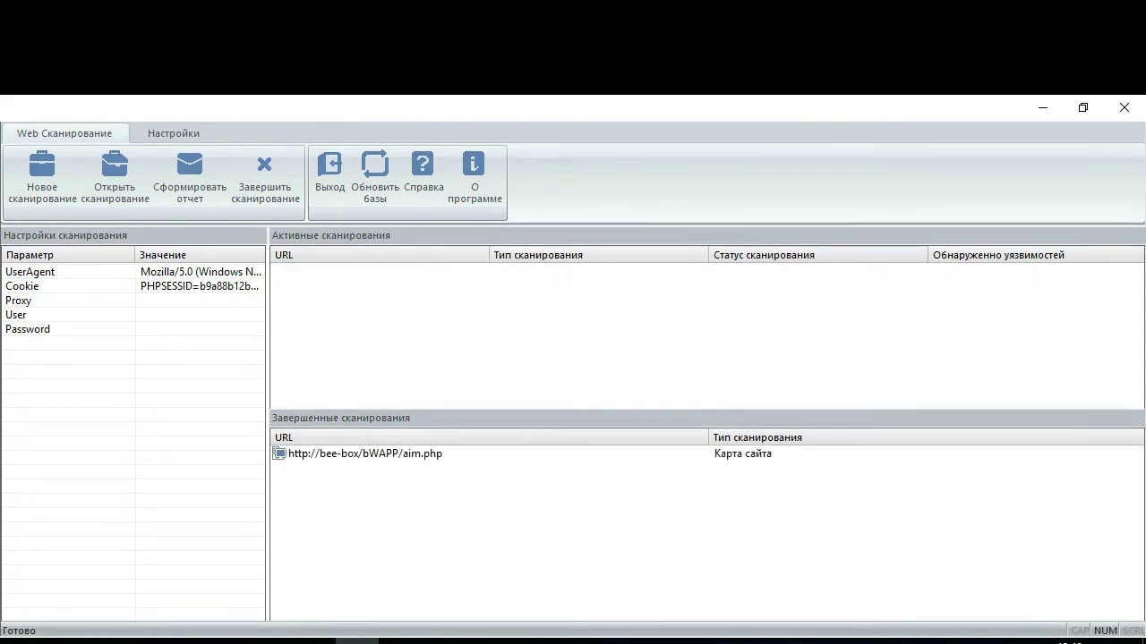
Open the completed aim.php scan and expand its Карта сайта tree.
{"action": "left_click", "coordinate": [365, 454]}
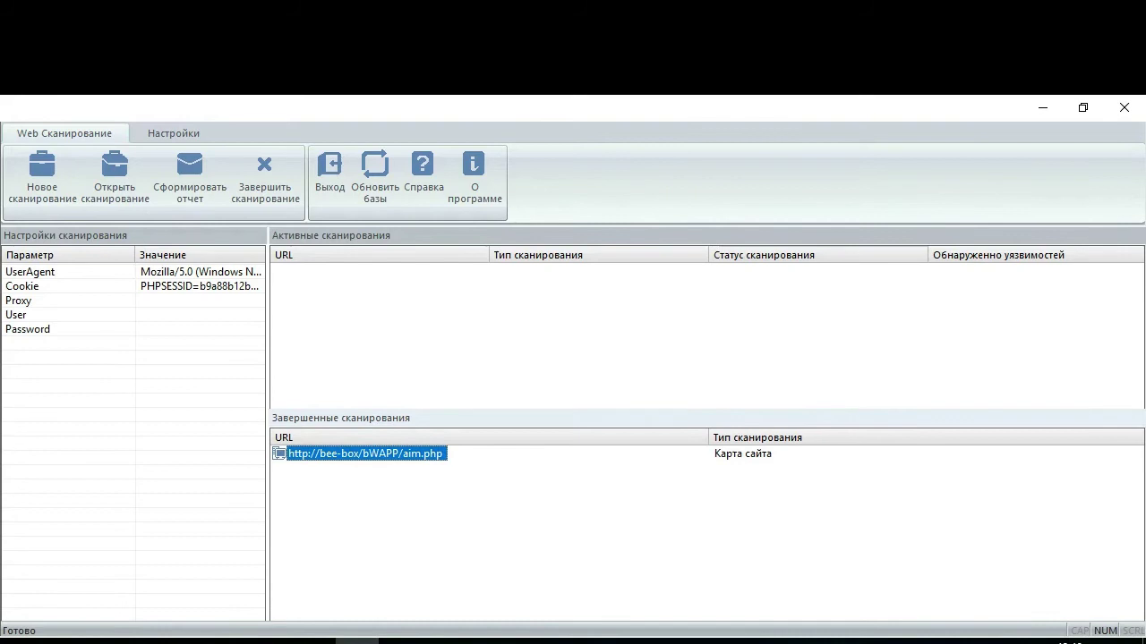
{"action": "double_click", "coordinate": [365, 454]}
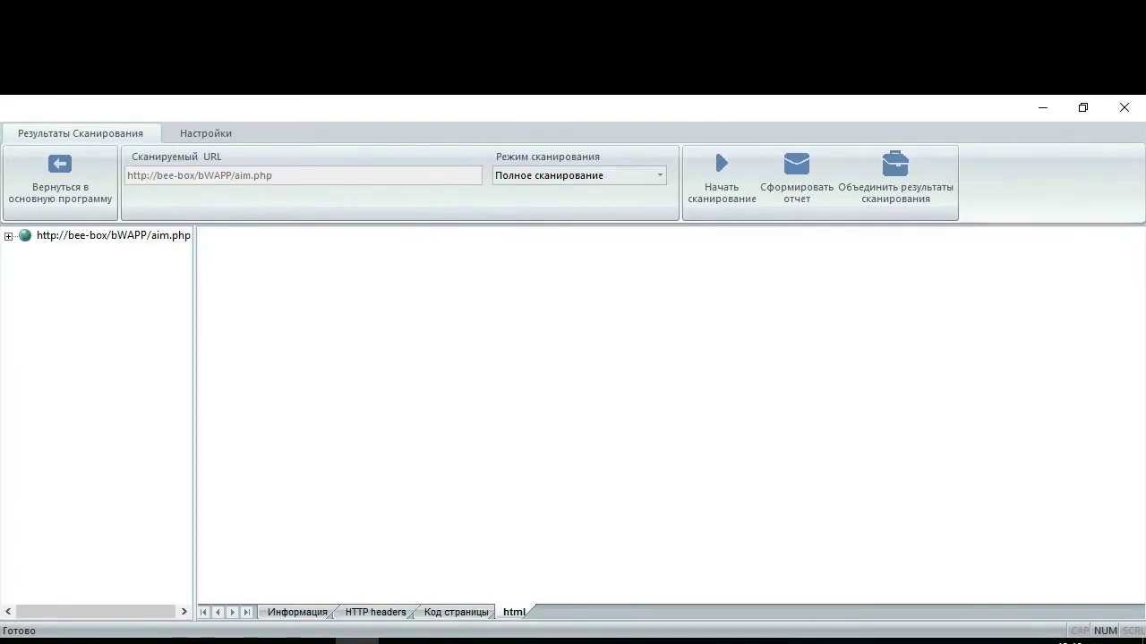
{"action": "left_click", "coordinate": [8, 237]}
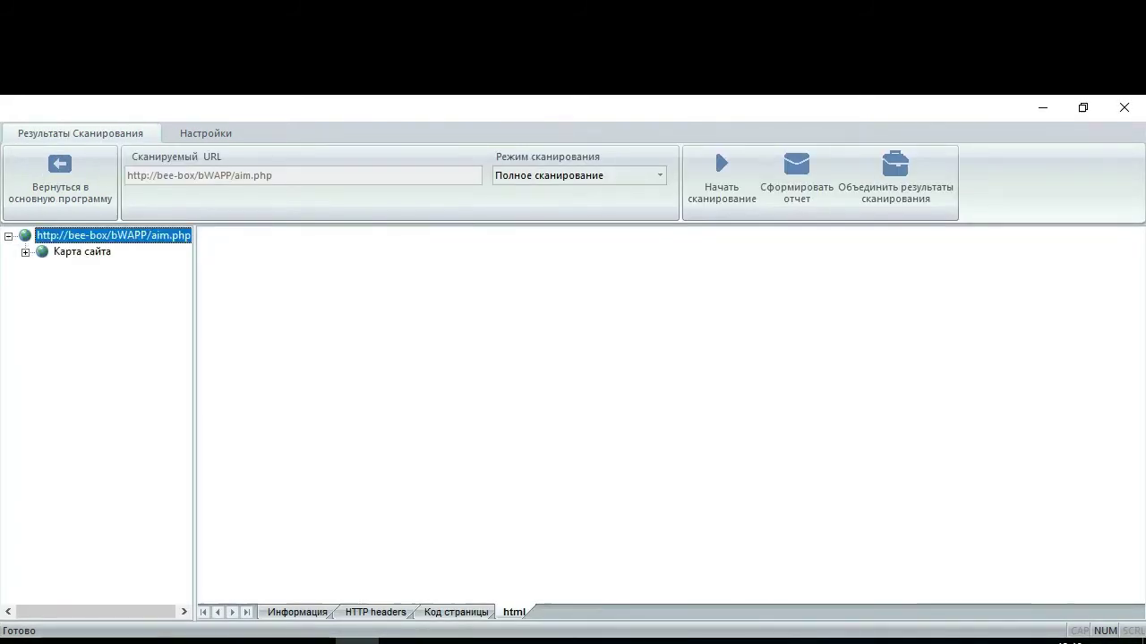
{"action": "left_click", "coordinate": [25, 253]}
Remove the whole /drupal/ directory from the scan list.
{"action": "double_click", "coordinate": [87, 365]}
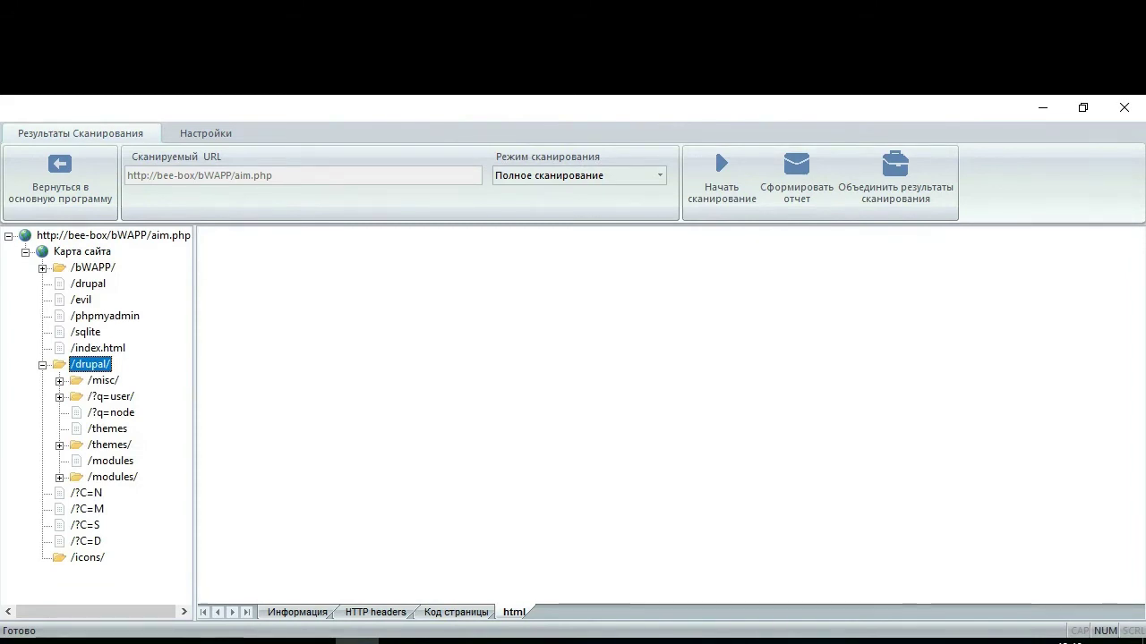
{"action": "right_click", "coordinate": [86, 305]}
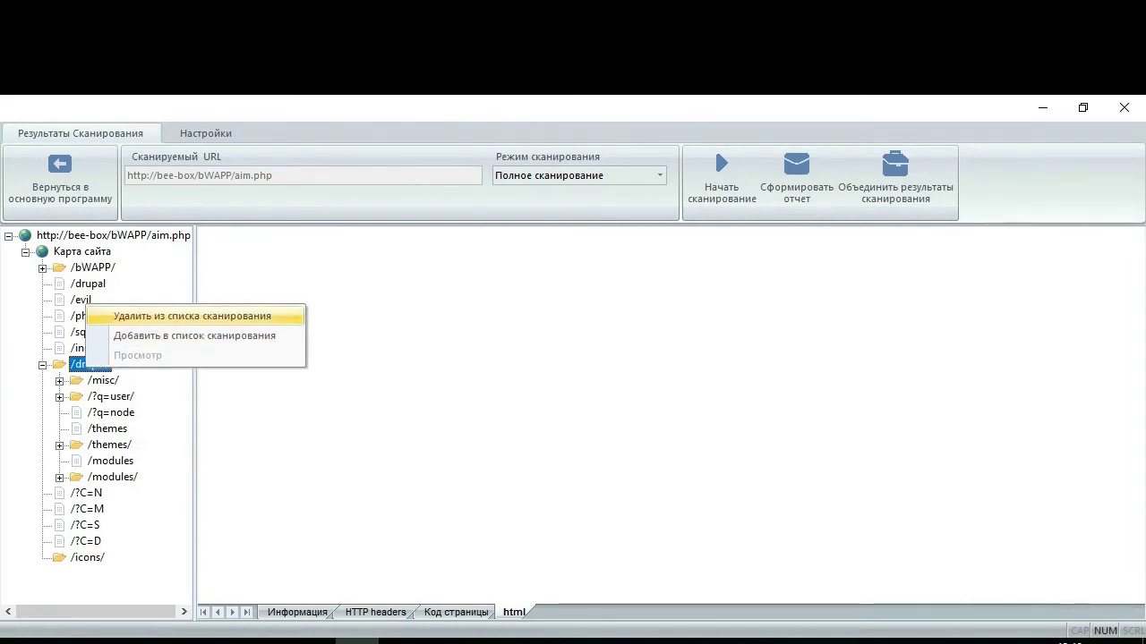
{"action": "left_click", "coordinate": [191, 316]}
{"action": "left_click", "coordinate": [631, 413]}
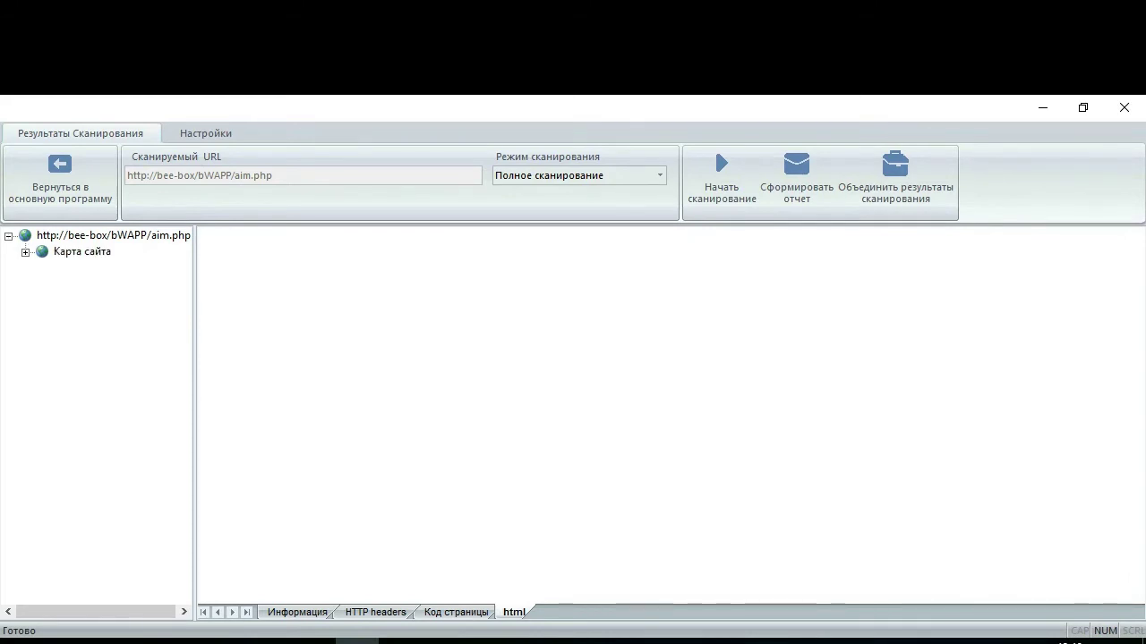
Remove the whole /icons/ directory from the scan list.
{"action": "left_click", "coordinate": [86, 432]}
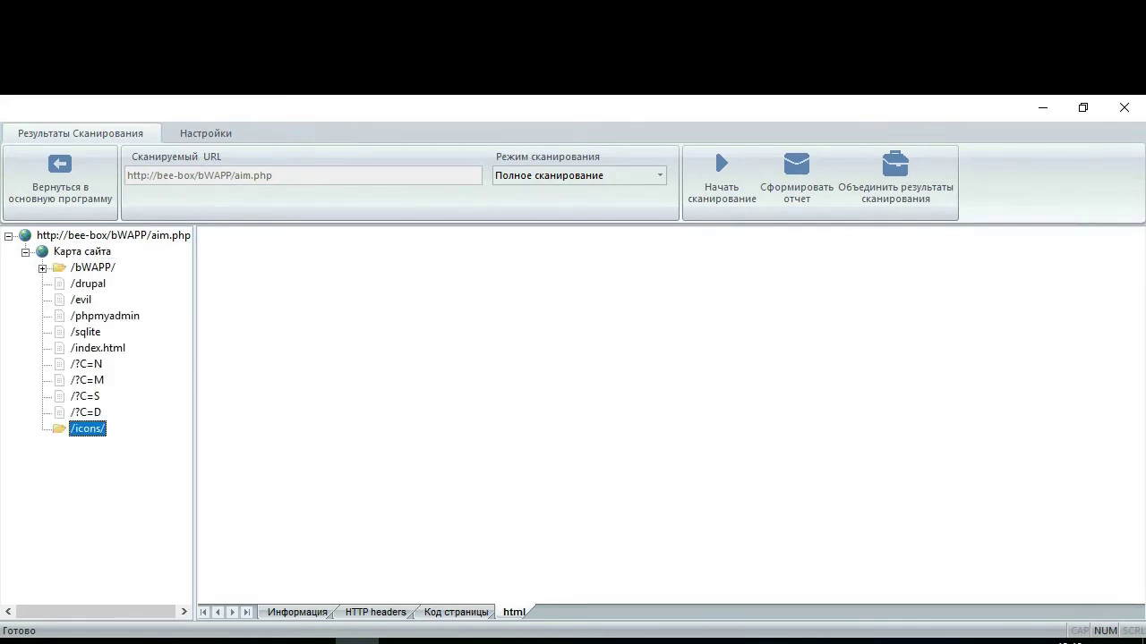
{"action": "right_click", "coordinate": [86, 433]}
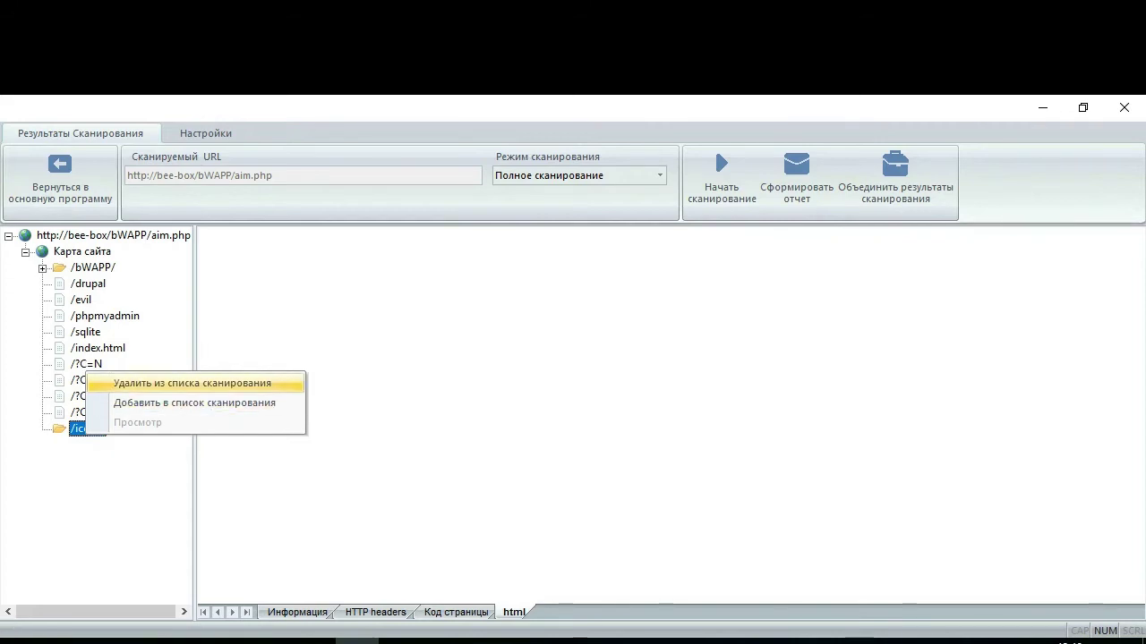
{"action": "left_click", "coordinate": [193, 383]}
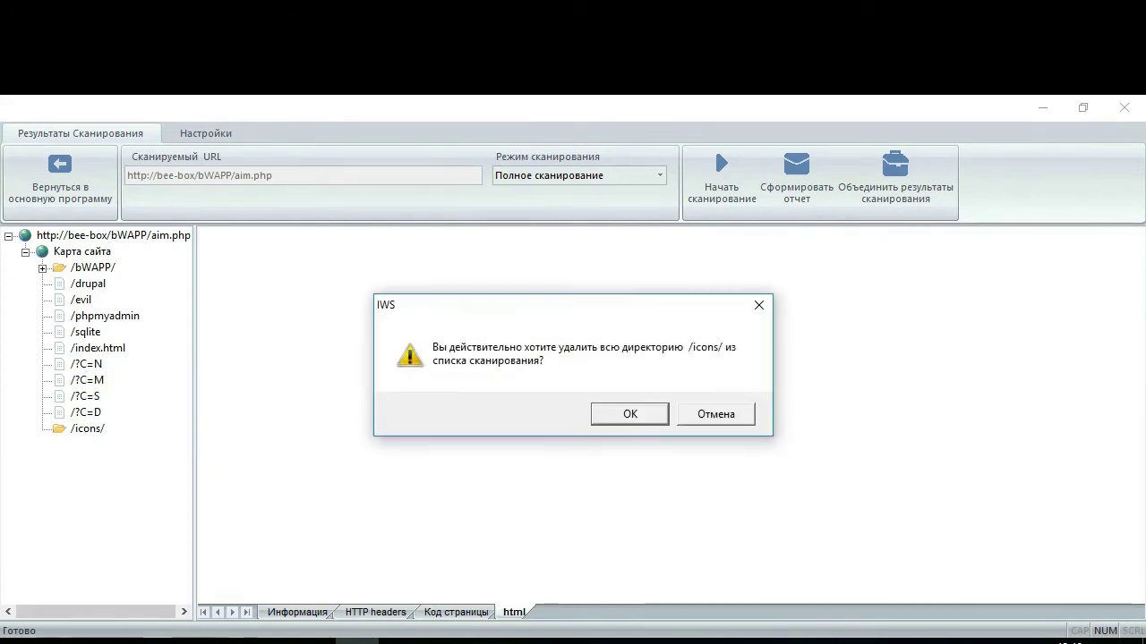
{"action": "key", "text": "Return"}
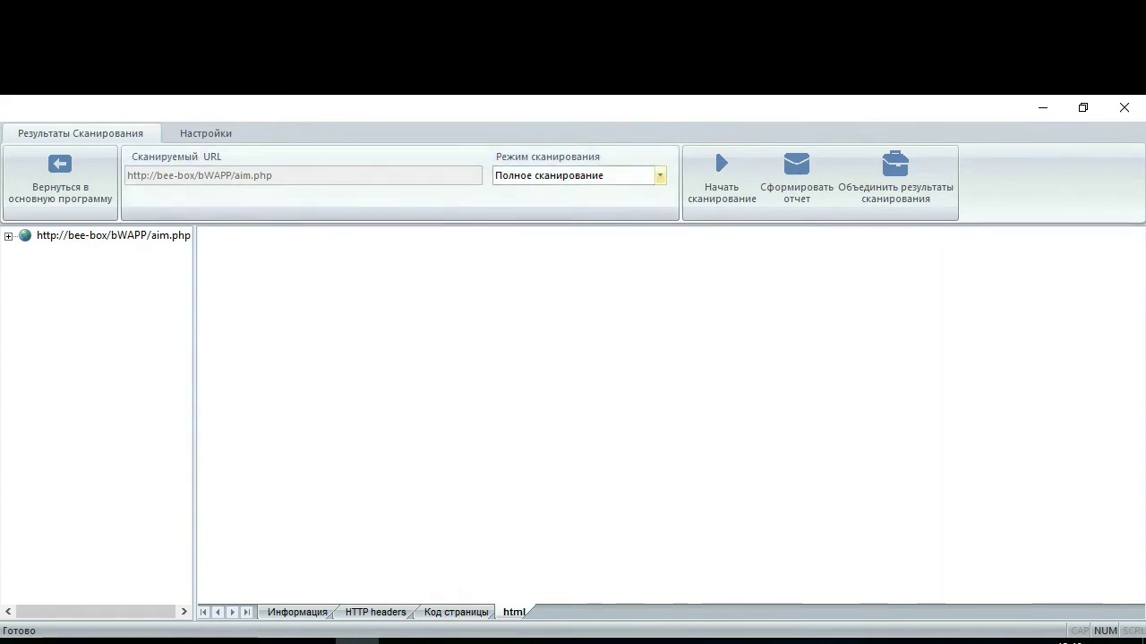
Start a scan of the trimmed aim.php site map in the mode Обновить карту сайта.
{"action": "left_click", "coordinate": [660, 175]}
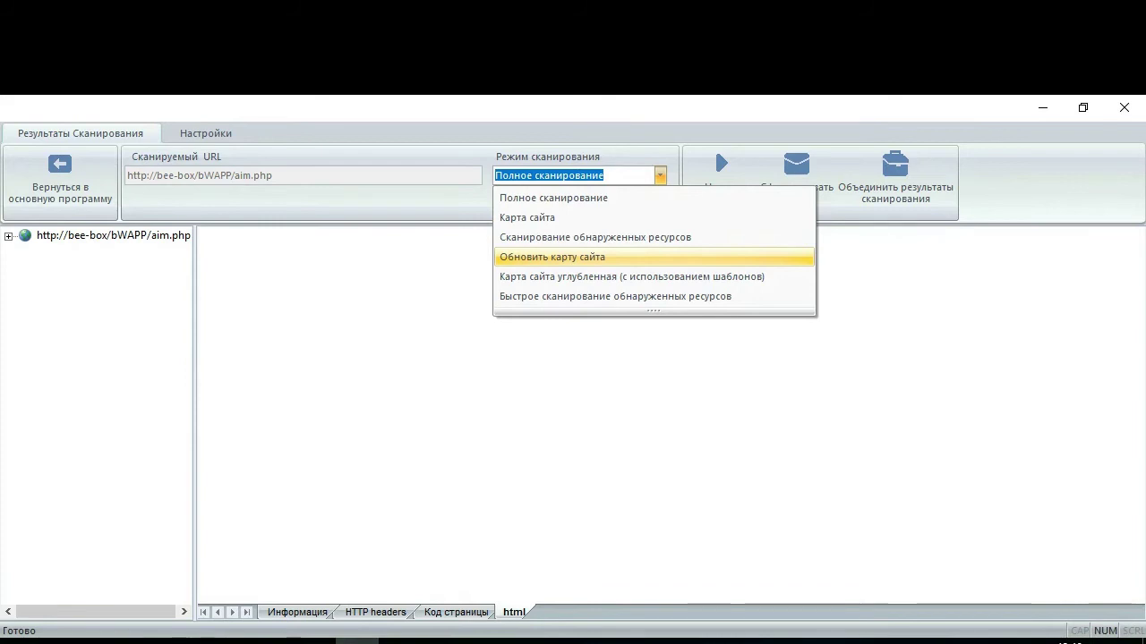
{"action": "left_click", "coordinate": [591, 257]}
{"action": "left_click", "coordinate": [721, 175]}
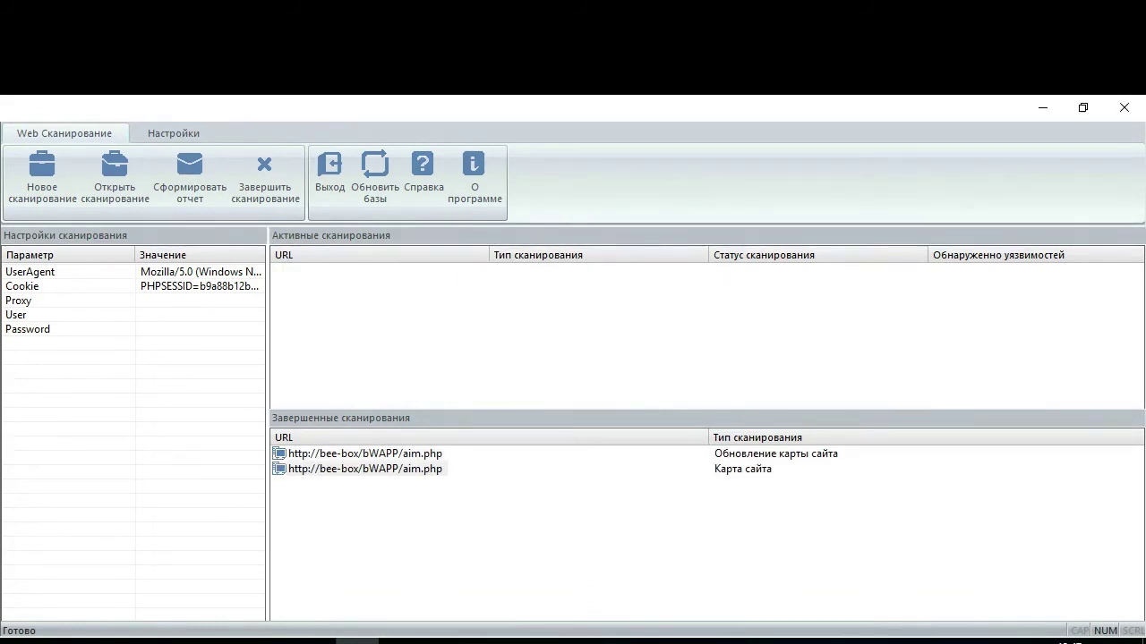
Open the completed Обновление карты сайта scan of aim.php and expand its root to reach Карта сайта.
{"action": "left_click", "coordinate": [365, 454]}
{"action": "double_click", "coordinate": [365, 453]}
{"action": "left_click", "coordinate": [8, 237]}
{"action": "left_click", "coordinate": [25, 253]}
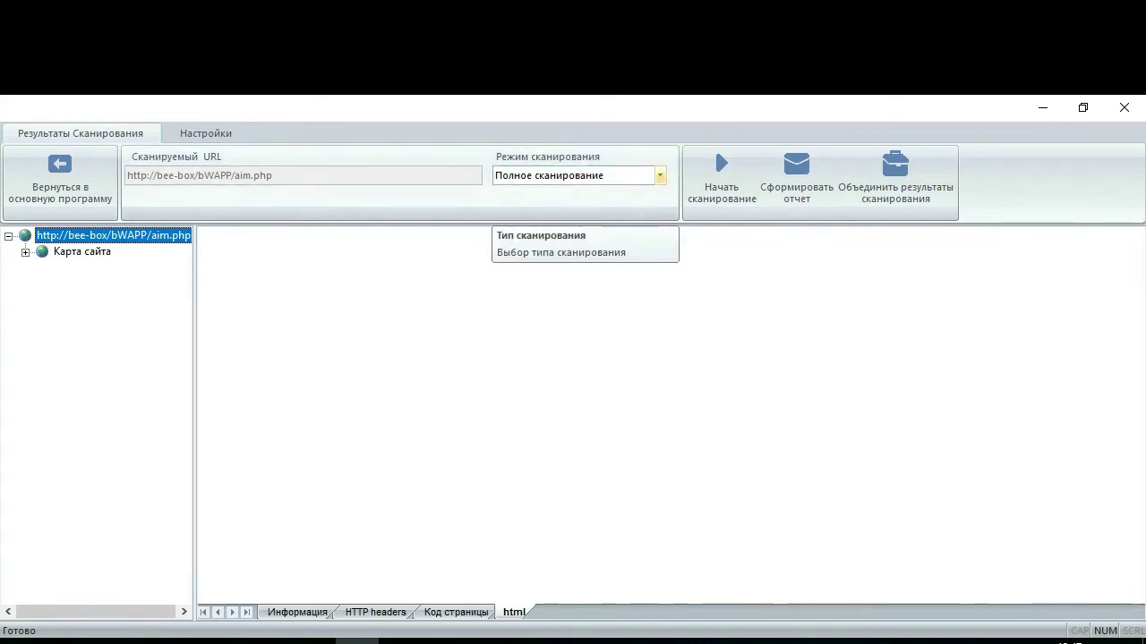
Start a scan of the updated site map in the mode Быстрое сканирование обнаруженных ресурсов.
{"action": "left_click", "coordinate": [660, 176]}
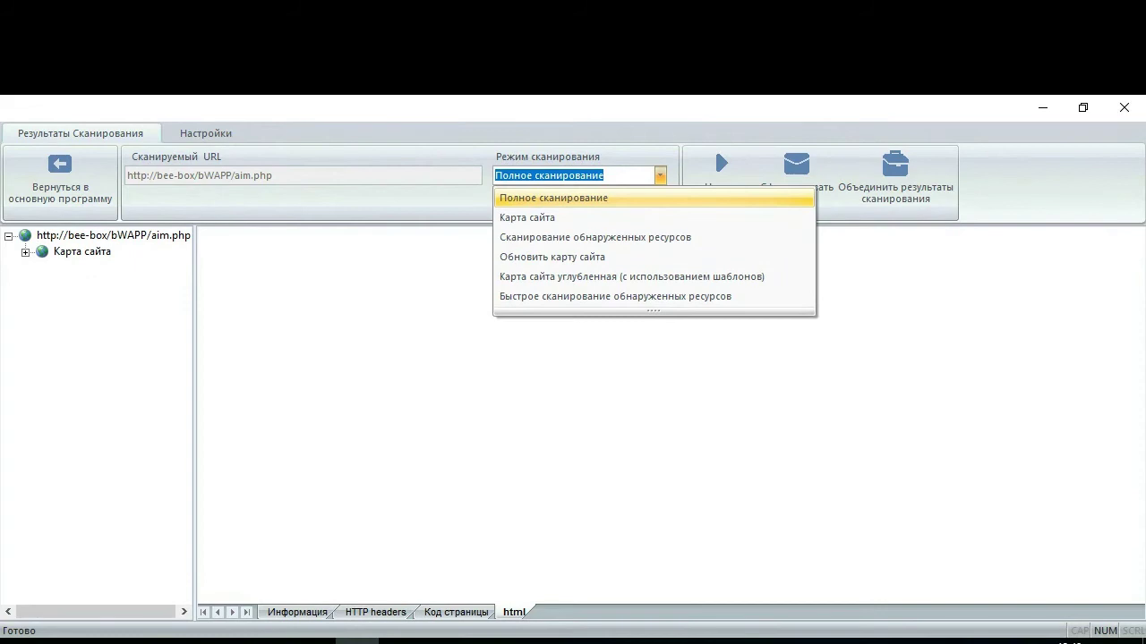
{"action": "key", "text": "Down"}
{"action": "key", "text": "Down"}
{"action": "key", "text": "Down"}
{"action": "key", "text": "Down"}
{"action": "key", "text": "Up"}
{"action": "key", "text": "Up"}
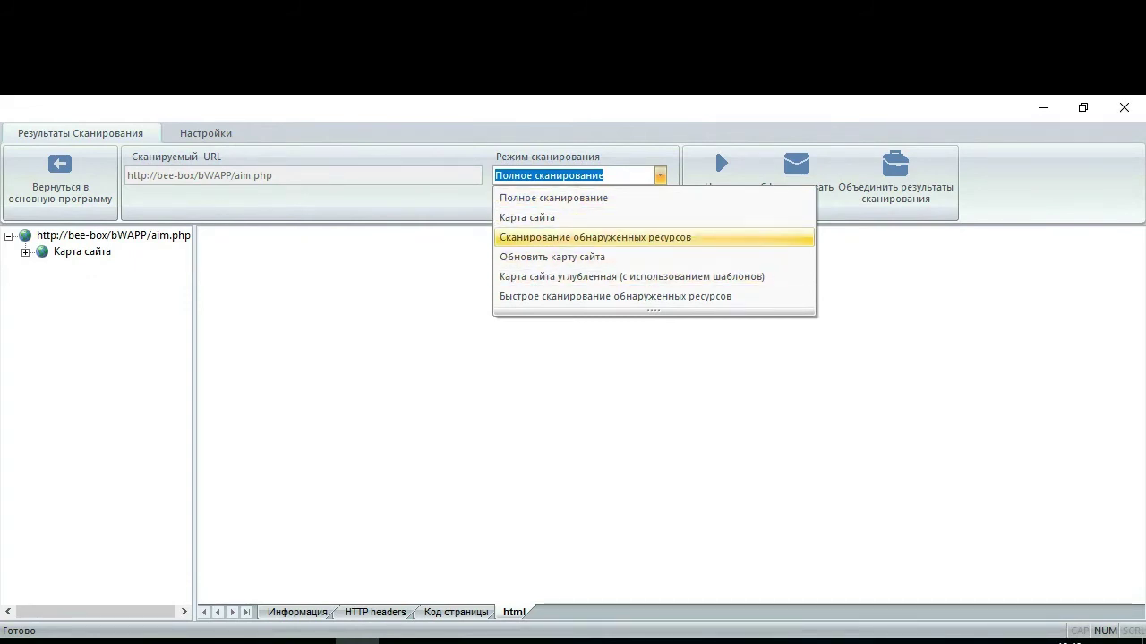
{"action": "key", "text": "Down"}
{"action": "key", "text": "Down"}
{"action": "key", "text": "Down"}
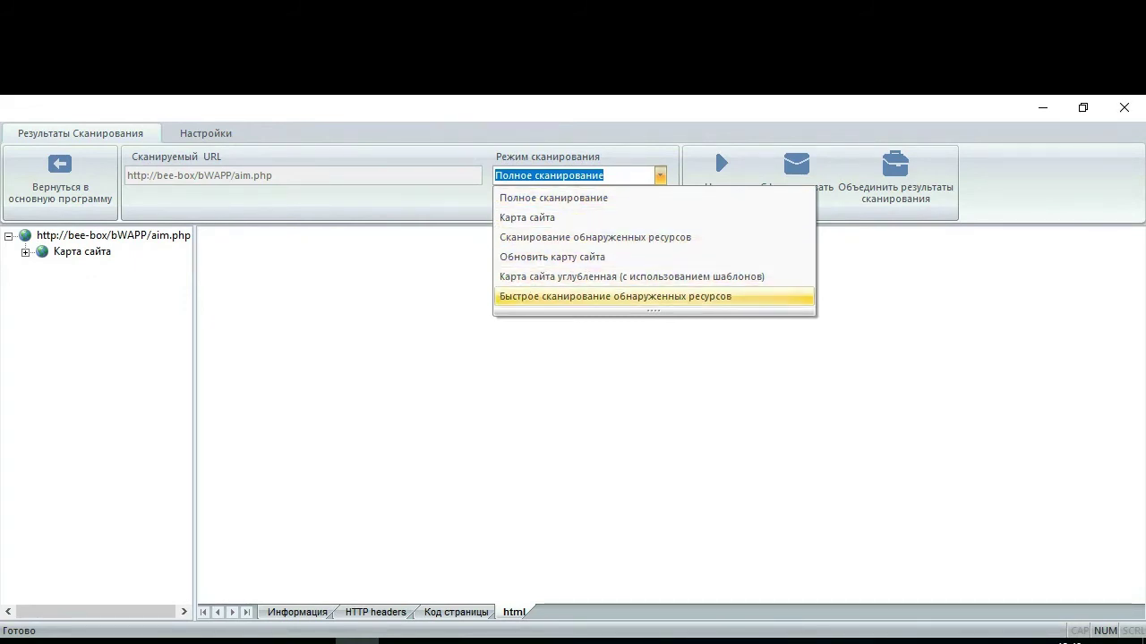
{"action": "key", "text": "Return"}
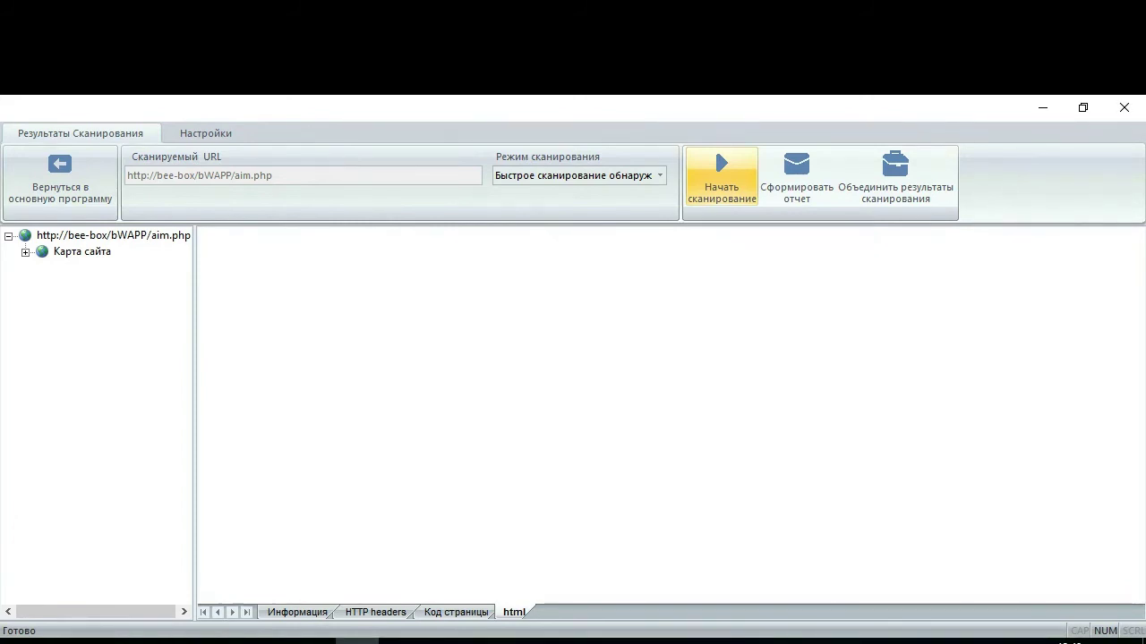
{"action": "left_click", "coordinate": [721, 177]}
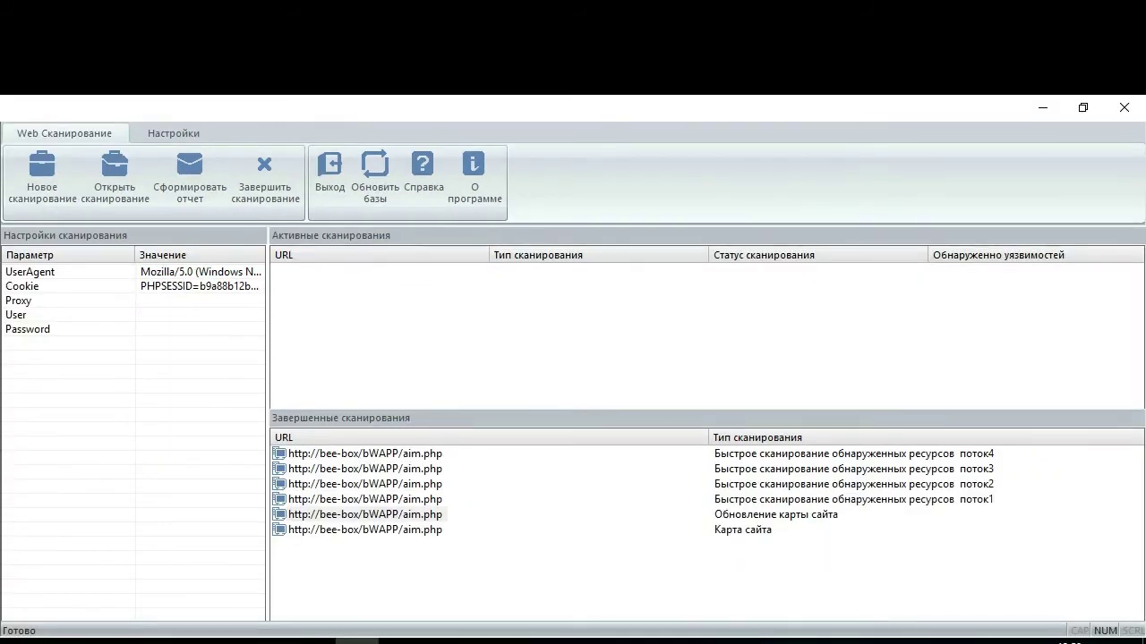
Open the completed quick scan поток4 and expand the SQL Injection group under Уязвимости.
{"action": "double_click", "coordinate": [364, 453]}
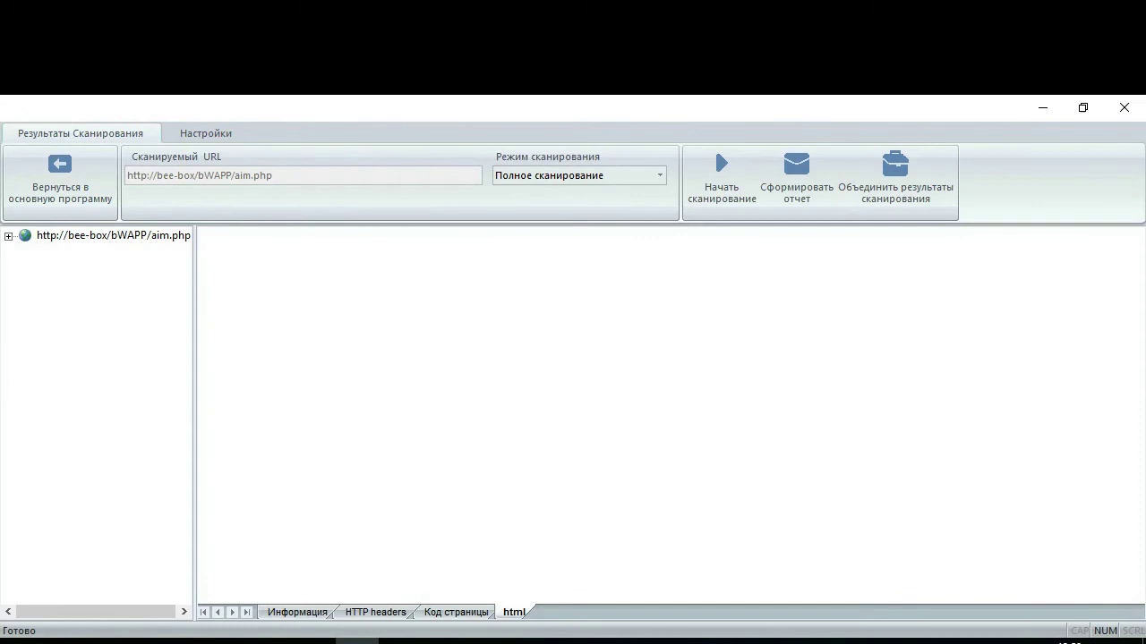
{"action": "left_click", "coordinate": [8, 237]}
{"action": "left_click", "coordinate": [42, 317]}
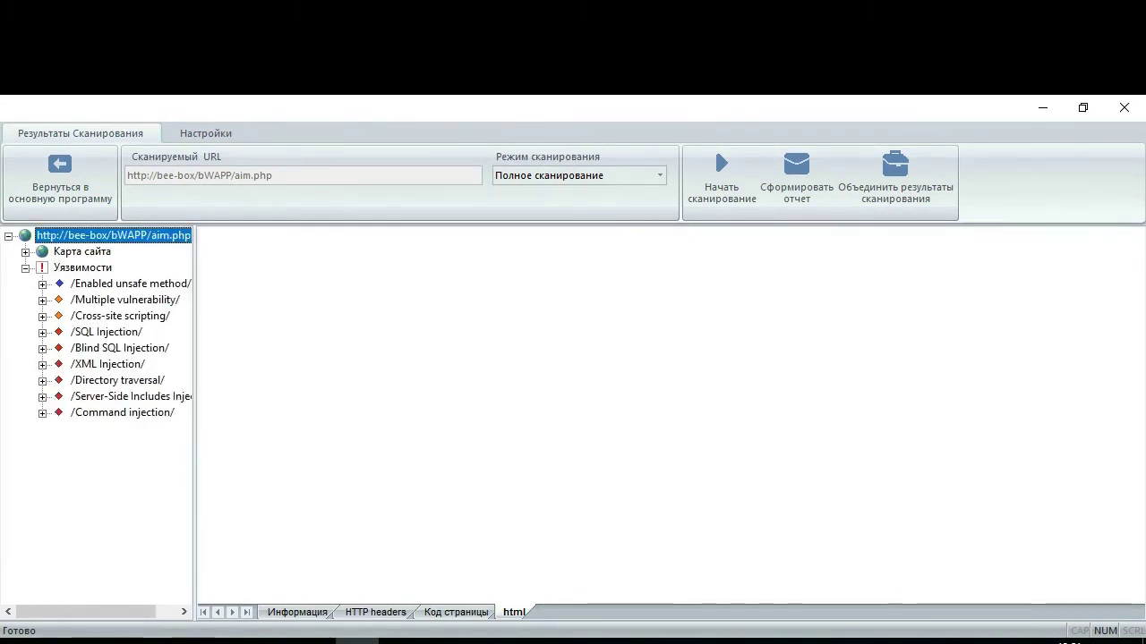
{"action": "left_click", "coordinate": [42, 333]}
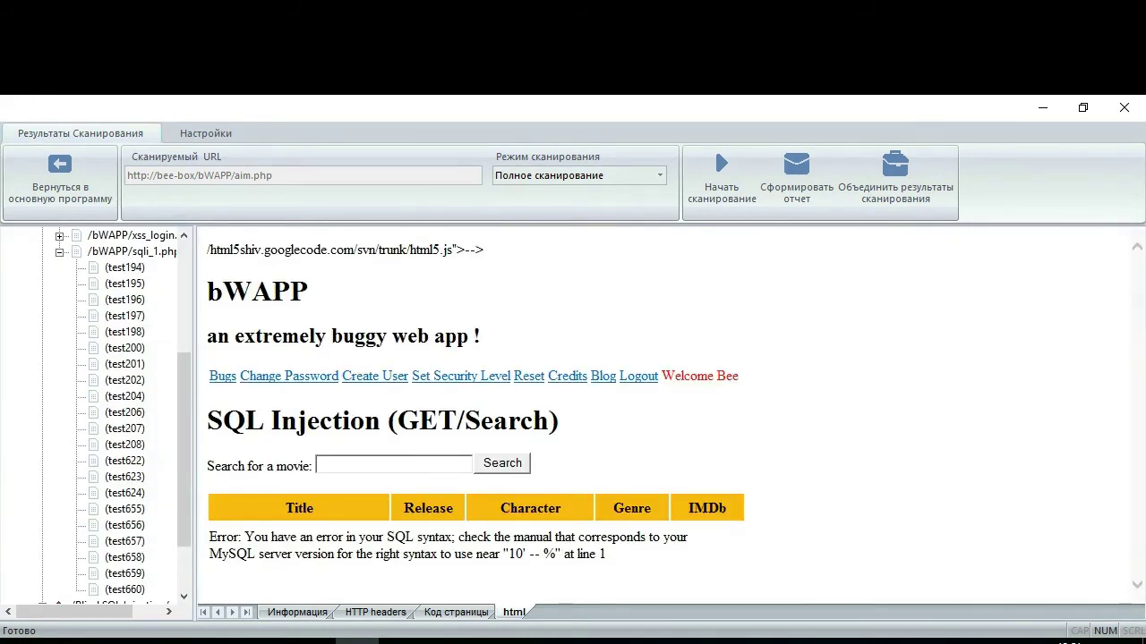
Examine the SQL error text in the sqli_1.php test response, both in the rendered page and in its source code.
{"action": "left_click_drag", "start_coordinate": [209, 537], "coordinate": [562, 554]}
{"action": "key", "text": "shift+End"}
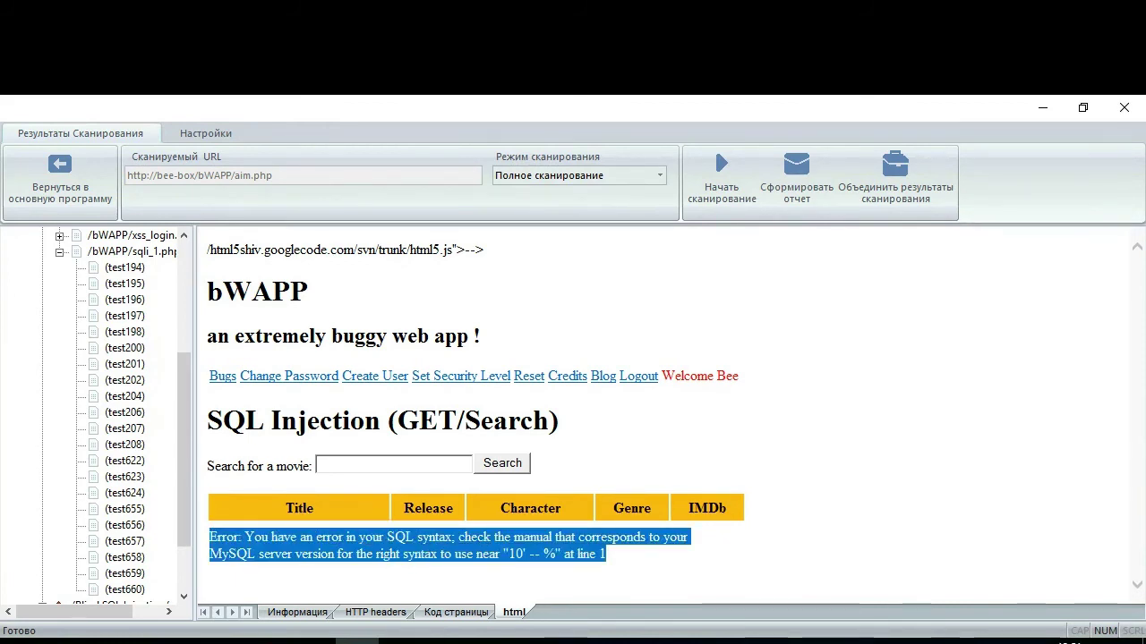
{"action": "left_click", "coordinate": [456, 613]}
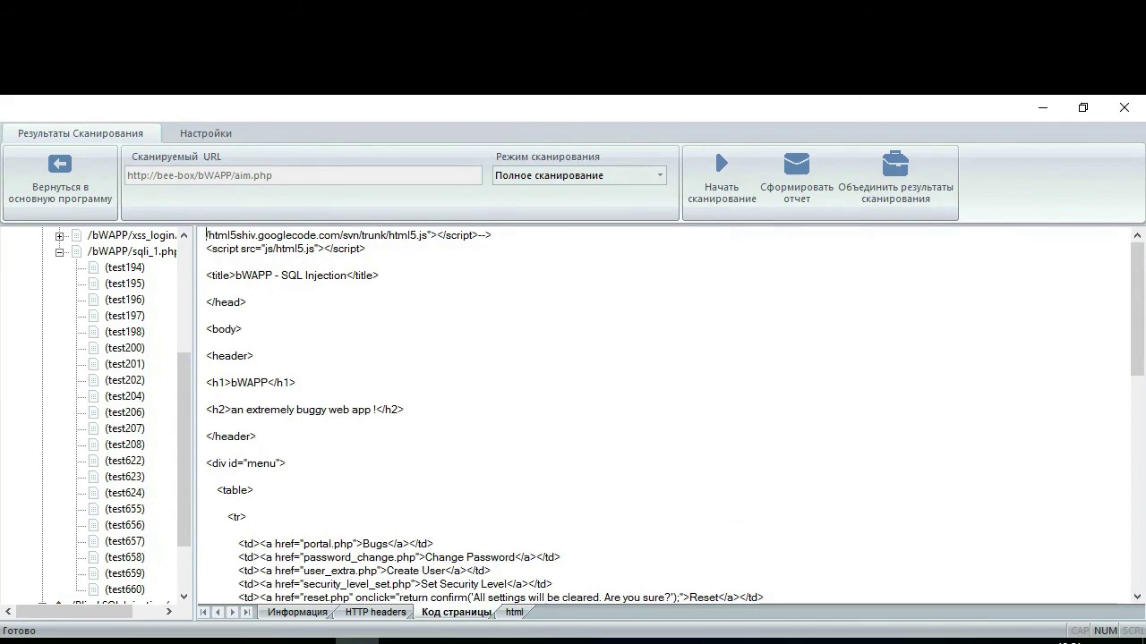
{"action": "scroll", "coordinate": [662, 412], "scroll_direction": "down", "scroll_amount": 10}
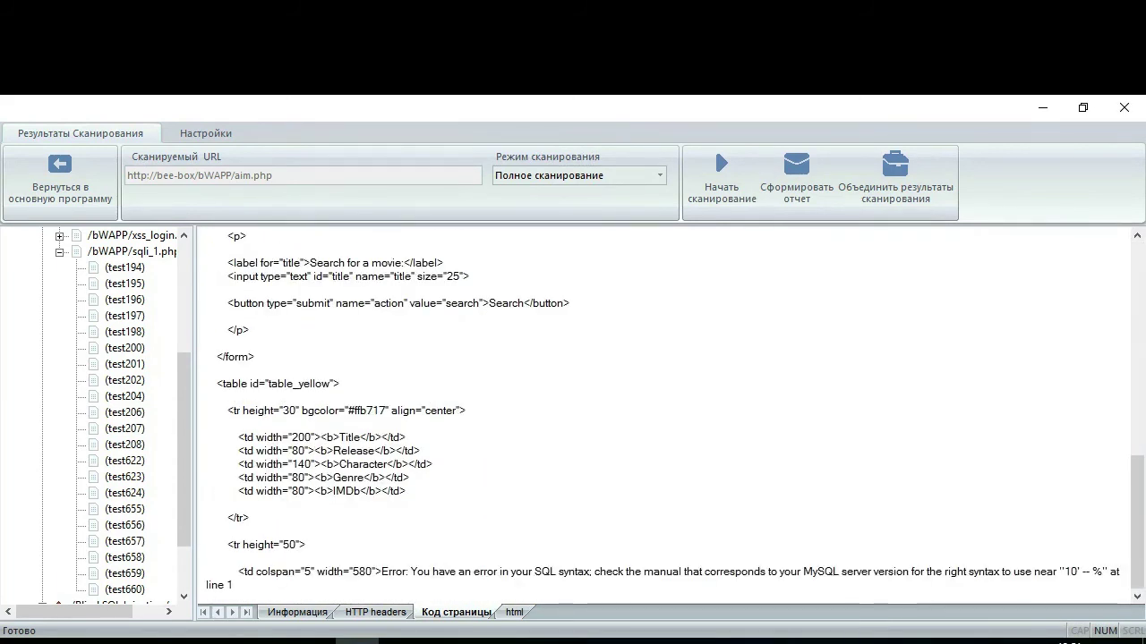
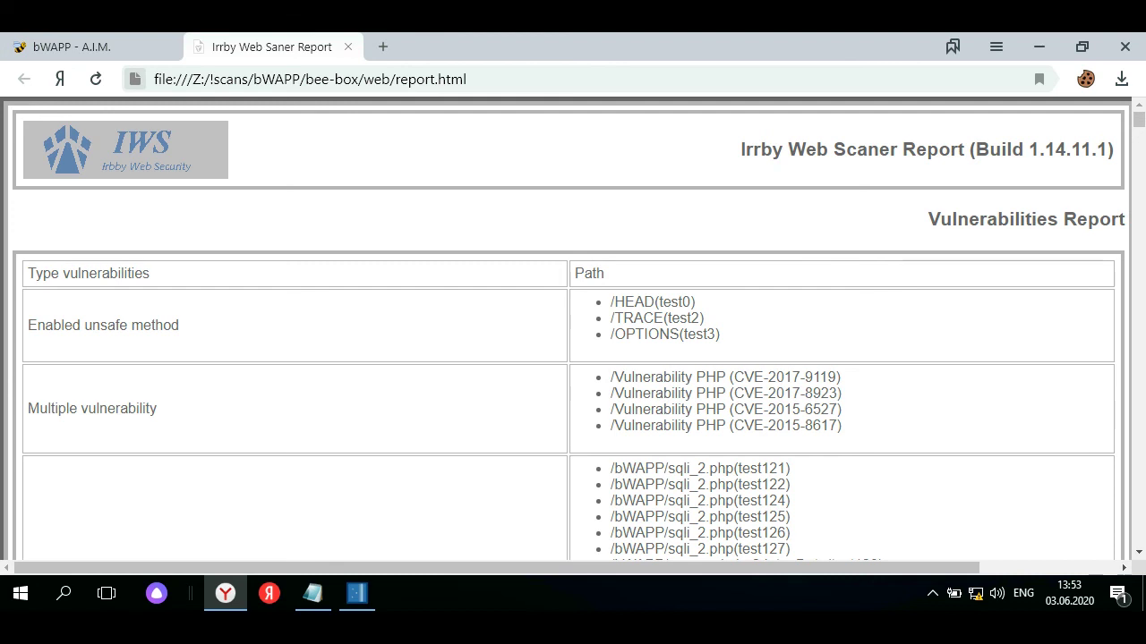
Review report.html from the vulnerability list to Scanning Details, and select the HTML response text of the first sqli_2.php cross-site scripting entry.
{"action": "scroll", "coordinate": [573, 331], "scroll_direction": "down", "scroll_amount": 3}
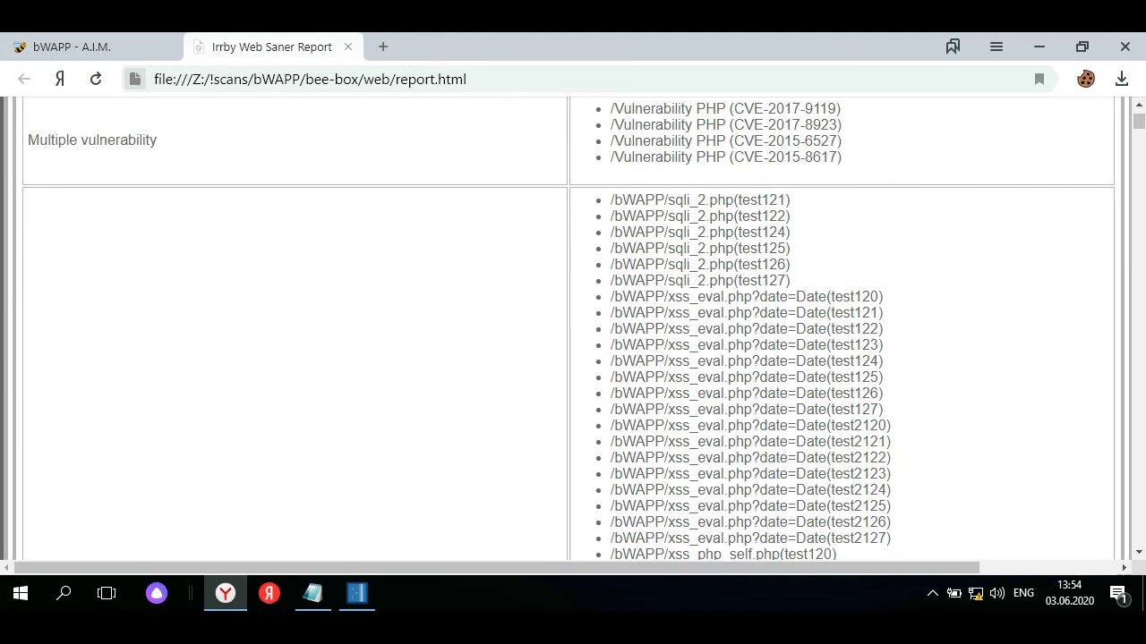
{"action": "scroll", "coordinate": [573, 332], "scroll_direction": "down", "scroll_amount": 8}
{"action": "scroll", "coordinate": [572, 331], "scroll_direction": "down", "scroll_amount": 3}
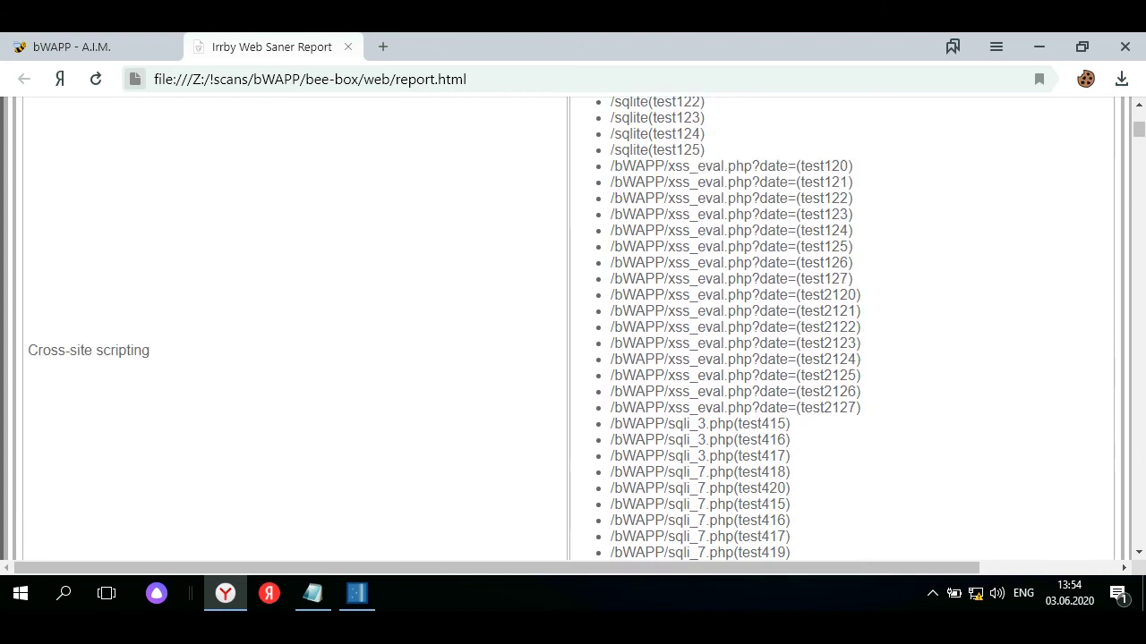
{"action": "scroll", "coordinate": [573, 331], "scroll_direction": "down", "scroll_amount": 15}
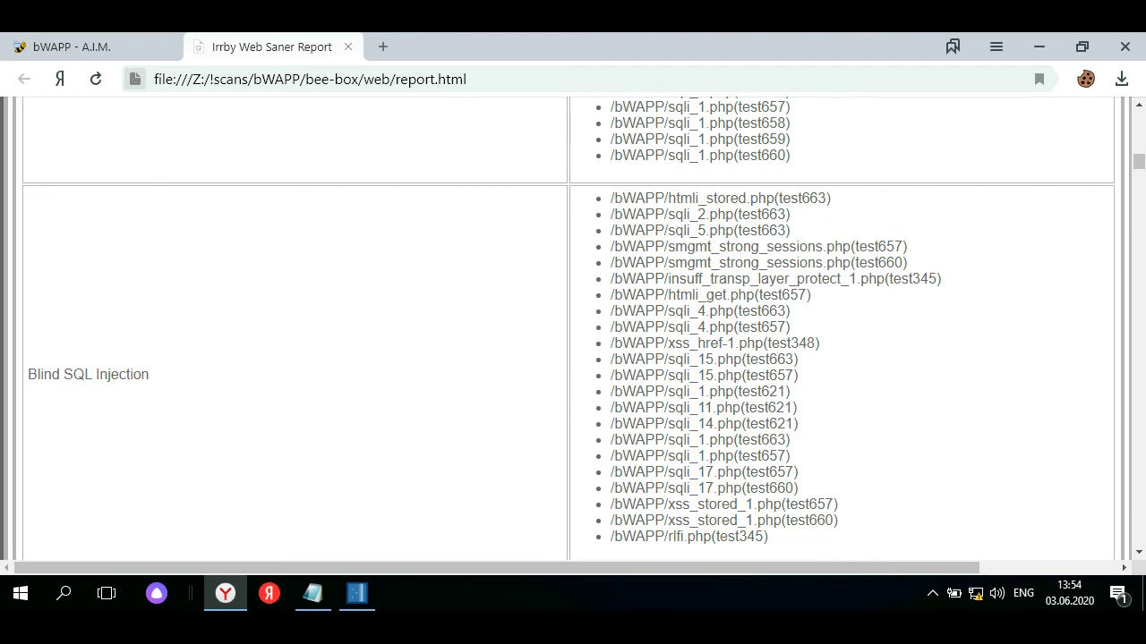
{"action": "scroll", "coordinate": [573, 331], "scroll_direction": "down", "scroll_amount": 9}
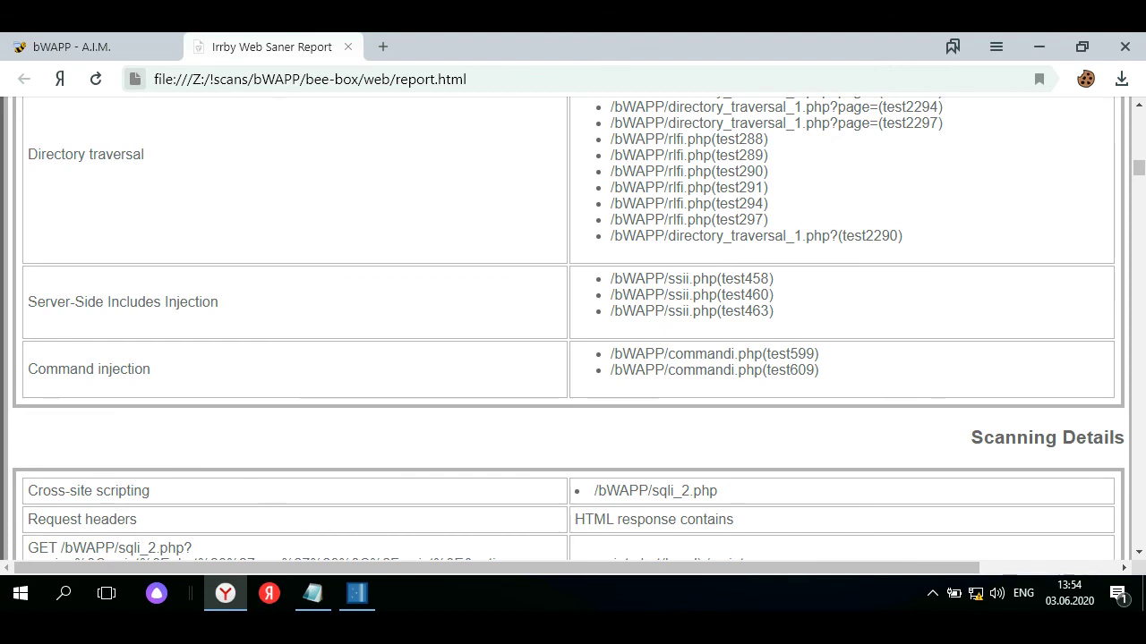
{"action": "scroll", "coordinate": [573, 331], "scroll_direction": "down", "scroll_amount": 4}
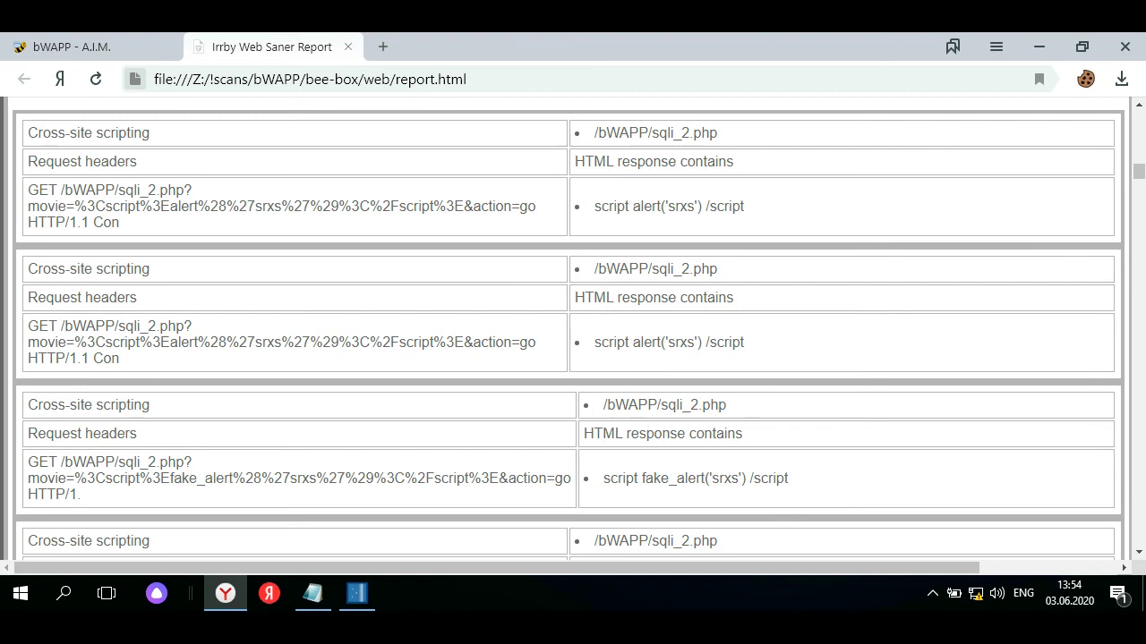
{"action": "triple_click", "coordinate": [669, 207]}
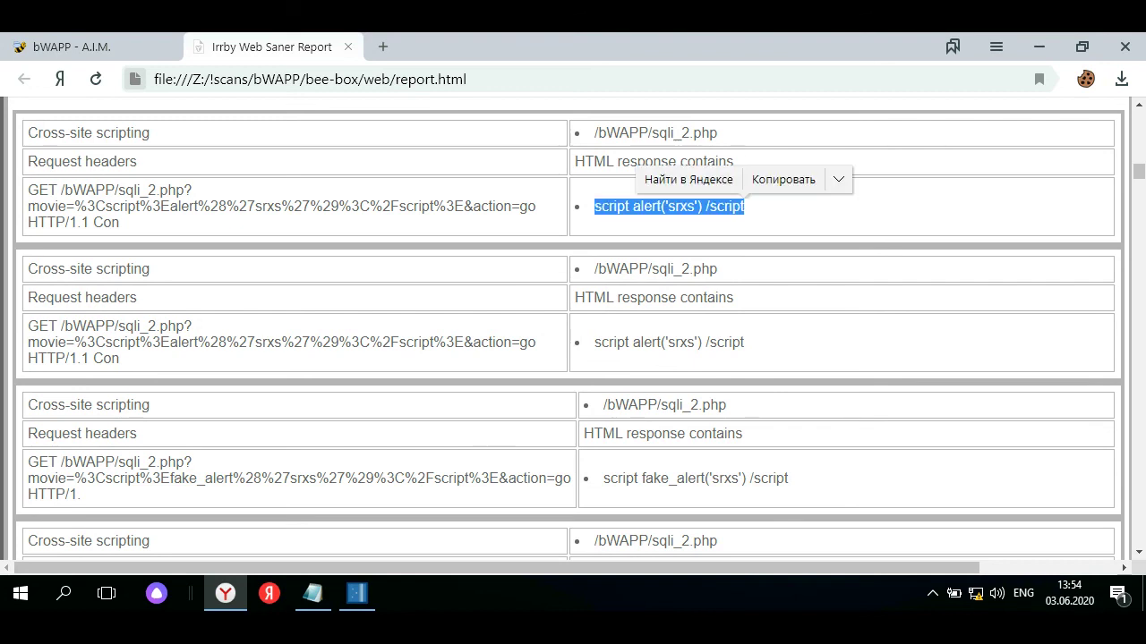